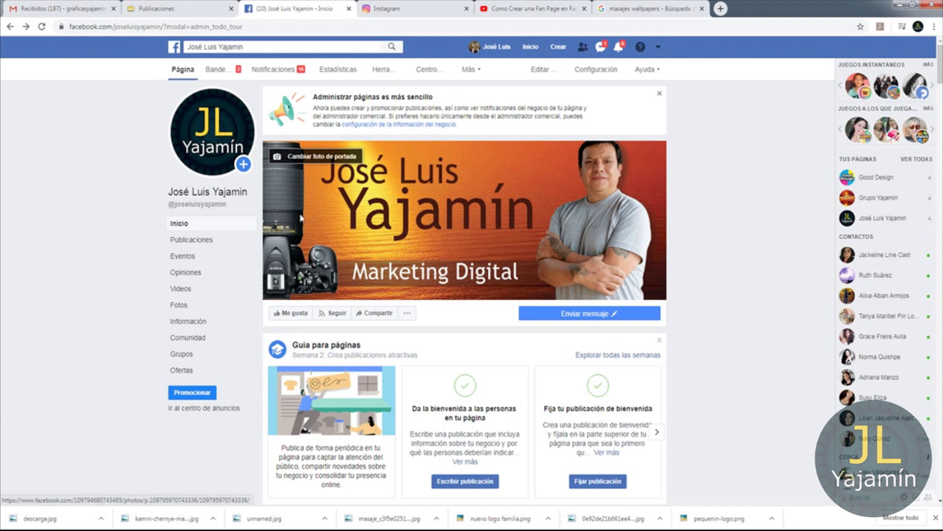
Look through the Facebook page's sections, including its cover image, featured post, events, photos and groups.
{"action": "scroll", "coordinate": [302, 219], "scroll_direction": "down", "scroll_amount": 3}
{"action": "scroll", "coordinate": [465, 292], "scroll_direction": "down", "scroll_amount": 15}
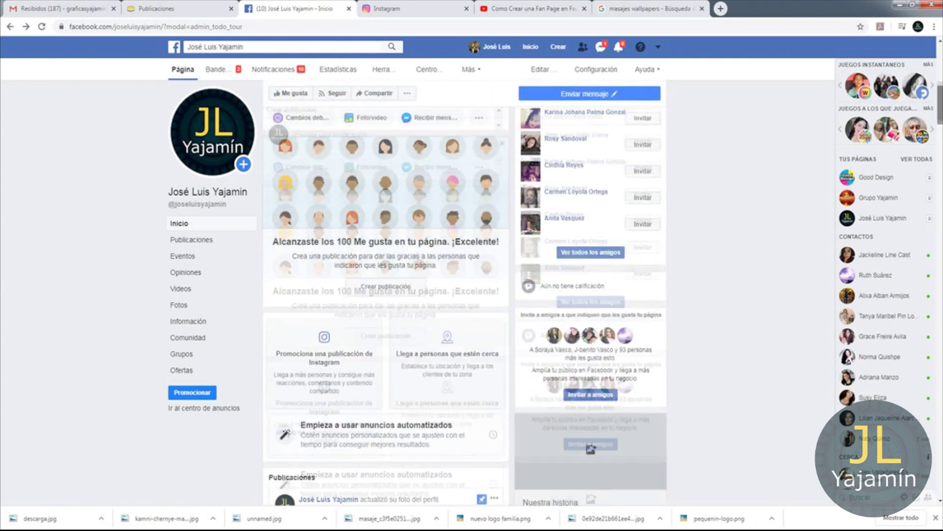
{"action": "scroll", "coordinate": [386, 295], "scroll_direction": "down", "scroll_amount": 7}
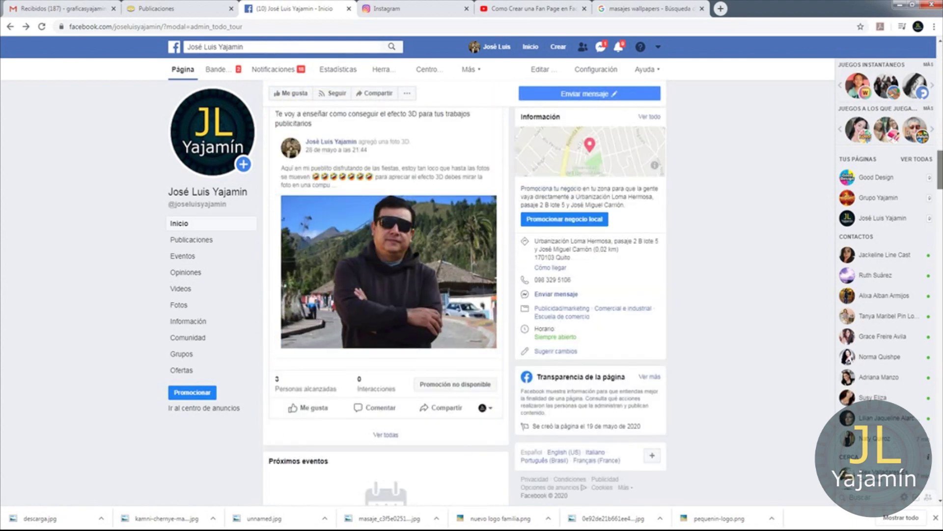
{"action": "scroll", "coordinate": [386, 295], "scroll_direction": "up", "scroll_amount": 2}
{"action": "scroll", "coordinate": [940, 196], "scroll_direction": "down", "scroll_amount": 5}
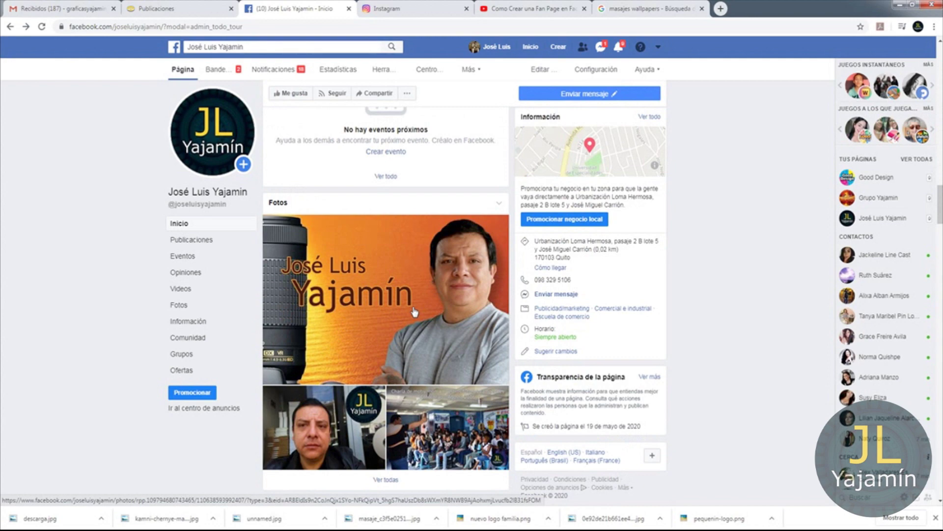
{"action": "scroll", "coordinate": [939, 204], "scroll_direction": "down", "scroll_amount": 5}
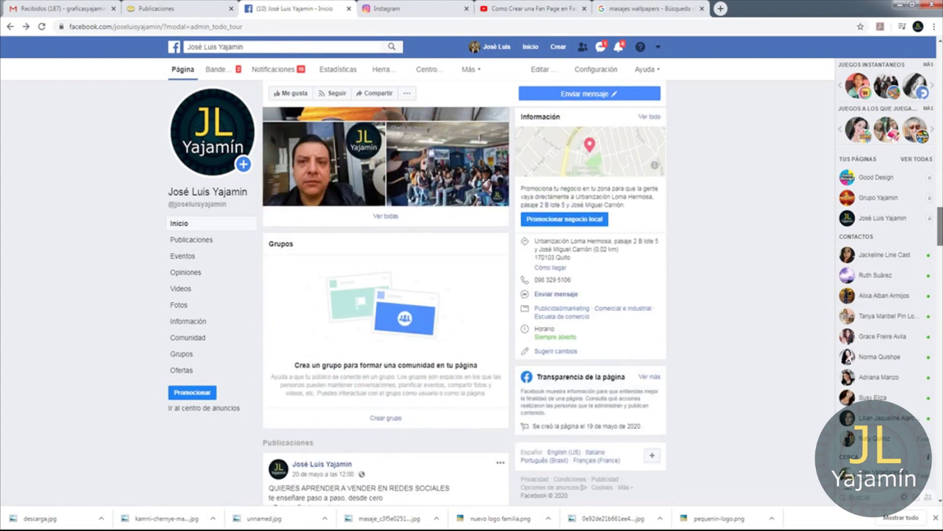
Read the full text of the 20 May post about learning to sell on social networks and return to the page's cover photo.
{"action": "scroll", "coordinate": [386, 294], "scroll_direction": "down", "scroll_amount": 6}
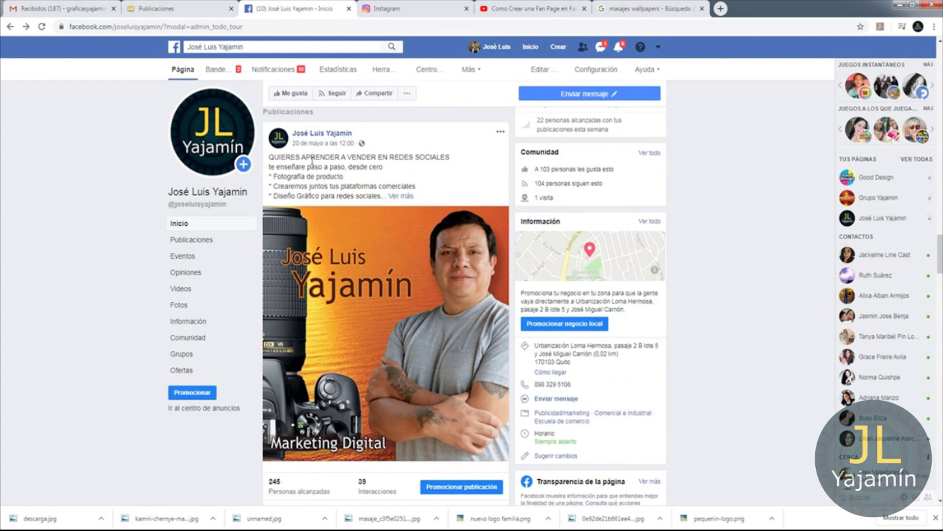
{"action": "left_click", "coordinate": [407, 196]}
{"action": "scroll", "coordinate": [407, 198], "scroll_direction": "down", "scroll_amount": 9}
{"action": "scroll", "coordinate": [407, 198], "scroll_direction": "up", "scroll_amount": 6}
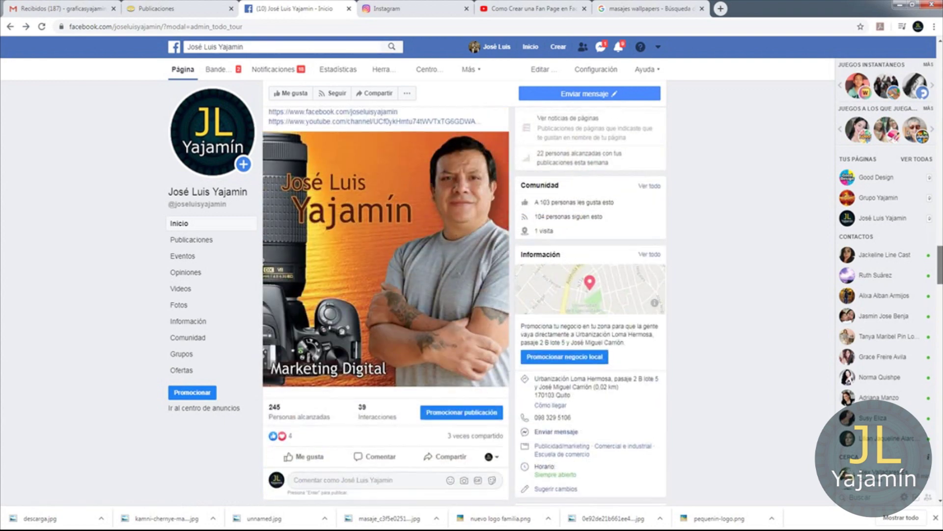
{"action": "scroll", "coordinate": [386, 304], "scroll_direction": "up", "scroll_amount": 15}
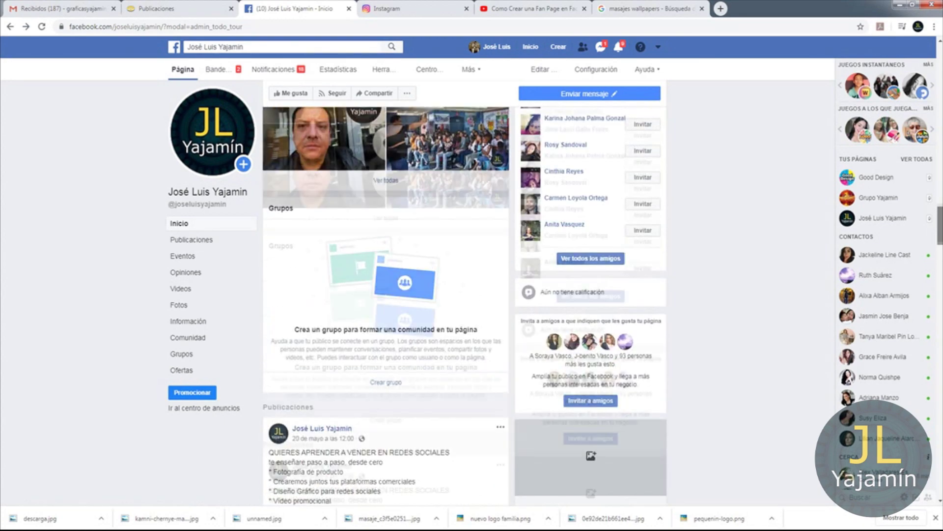
{"action": "scroll", "coordinate": [386, 305], "scroll_direction": "up", "scroll_amount": 10}
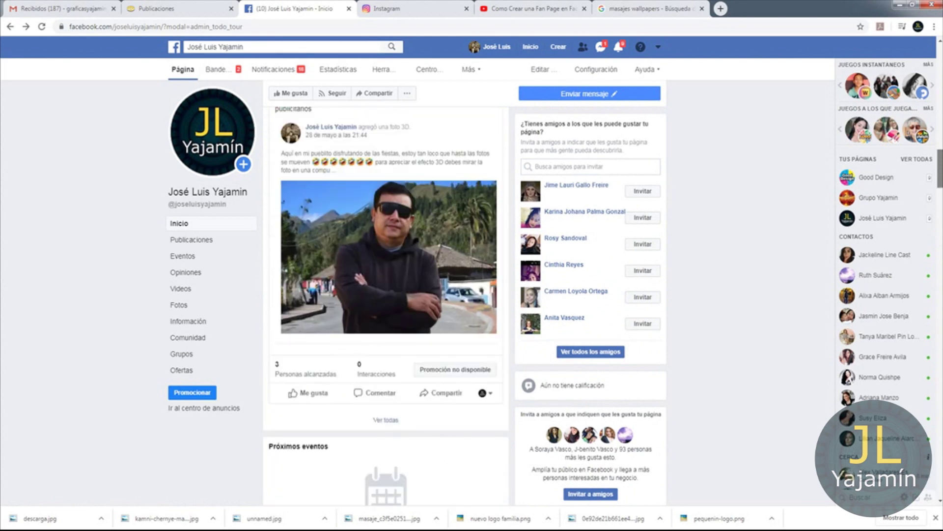
{"action": "scroll", "coordinate": [386, 305], "scroll_direction": "up", "scroll_amount": 10}
{"action": "scroll", "coordinate": [323, 464], "scroll_direction": "up", "scroll_amount": 3}
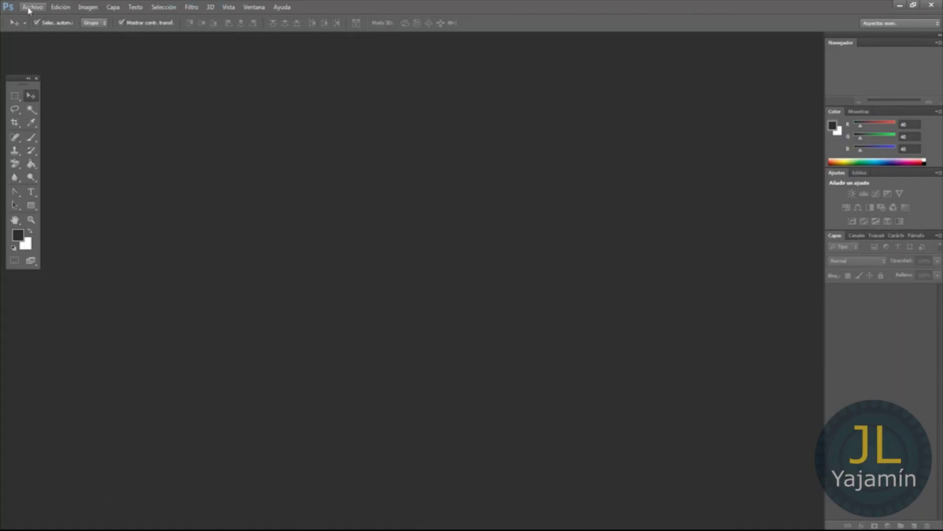
In Photoshop, create a 1920 × 1080 px RGB document at 72 pixels/inch with a white background and paste the Facebook page screenshot.
{"action": "left_click", "coordinate": [31, 7]}
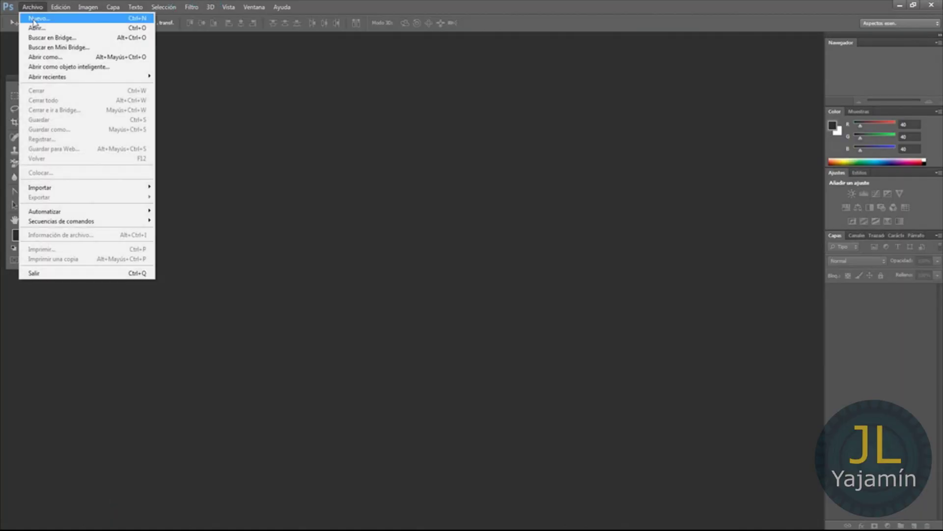
{"action": "left_click", "coordinate": [34, 19]}
{"action": "left_click_drag", "start_coordinate": [440, 167], "coordinate": [364, 154]}
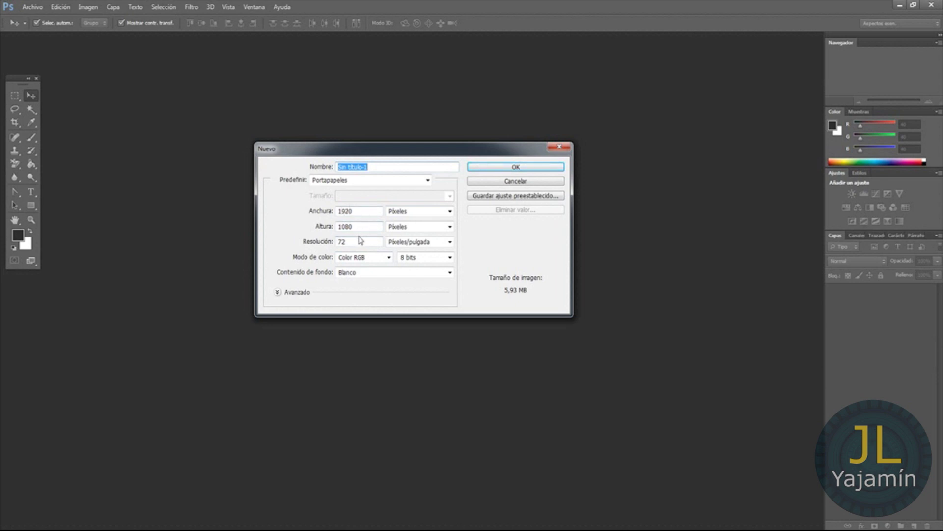
{"action": "left_click", "coordinate": [548, 169]}
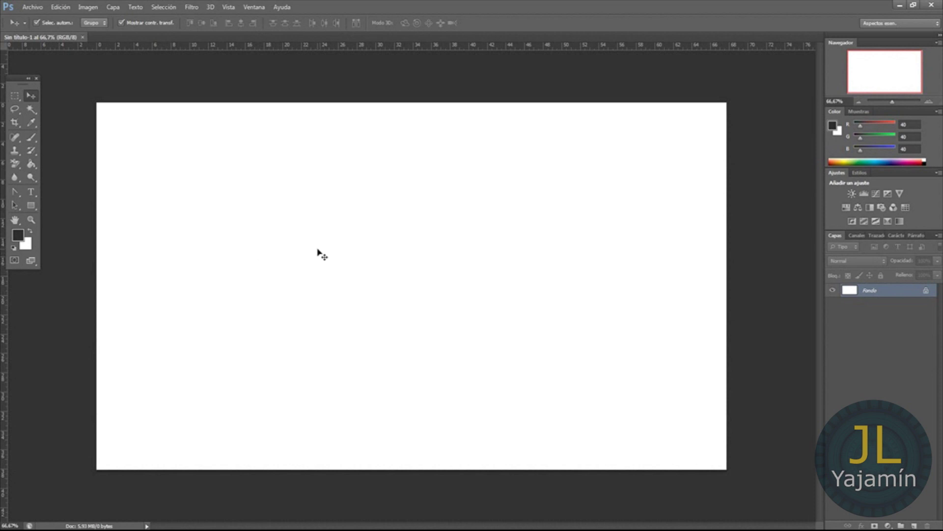
{"action": "key", "text": "ctrl+v"}
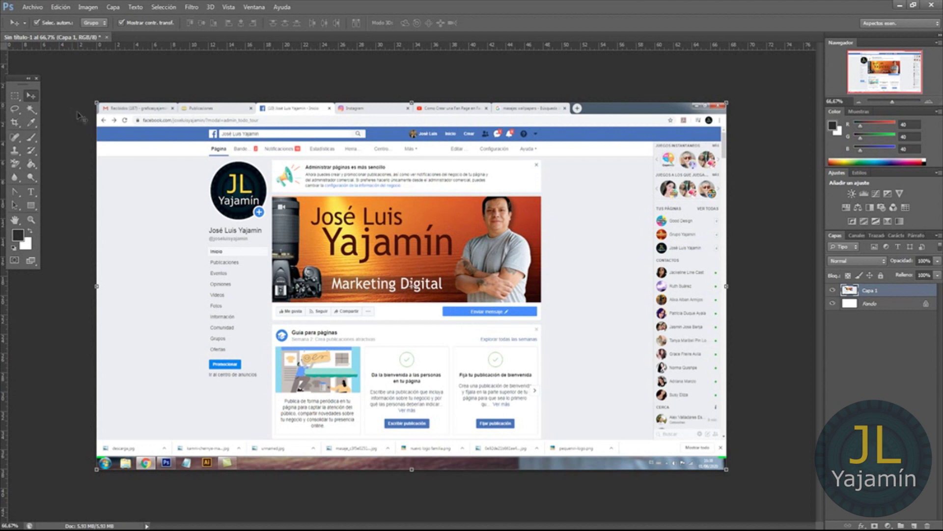
Crop the pasted screenshot to the cover photo's edges, about 28.9 × 11 cm, and deselect the layer.
{"action": "left_click", "coordinate": [16, 123]}
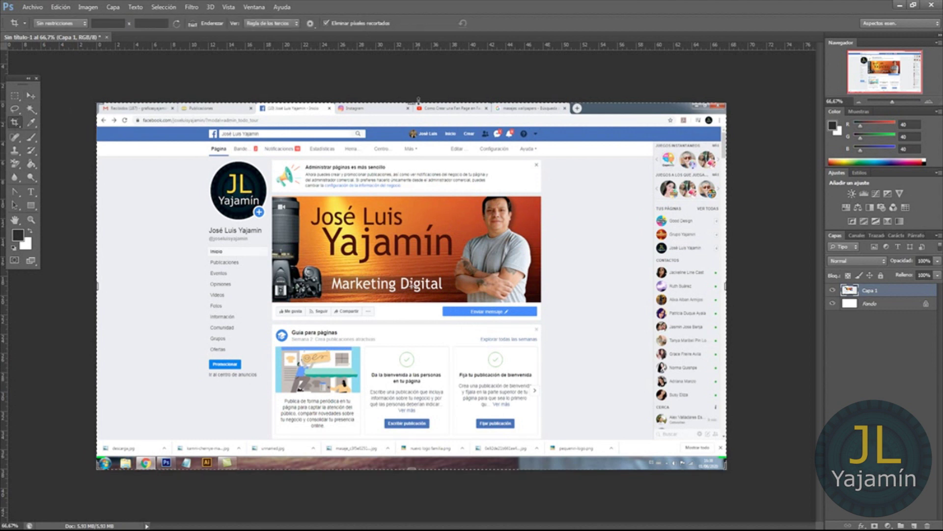
{"action": "left_click_drag", "start_coordinate": [409, 109], "coordinate": [427, 149]}
{"action": "left_click_drag", "start_coordinate": [729, 286], "coordinate": [637, 288]}
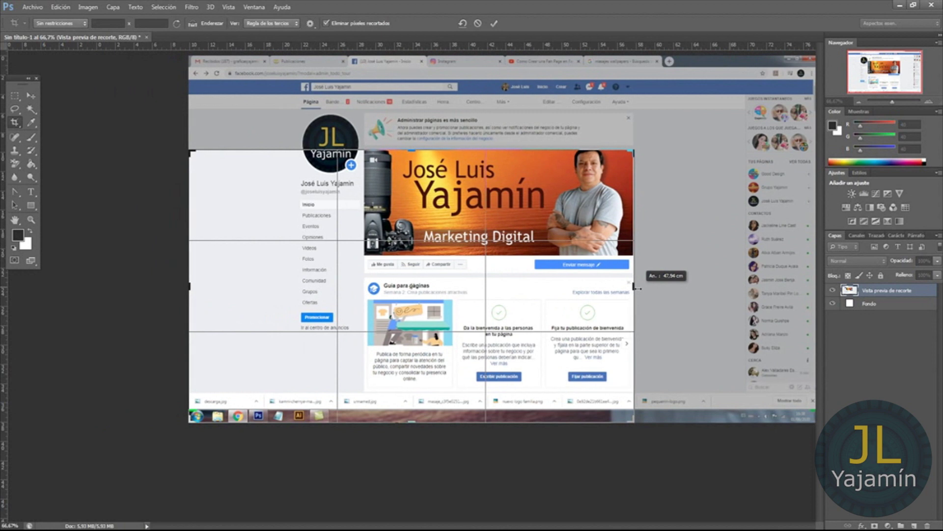
{"action": "left_click_drag", "start_coordinate": [637, 288], "coordinate": [636, 289]}
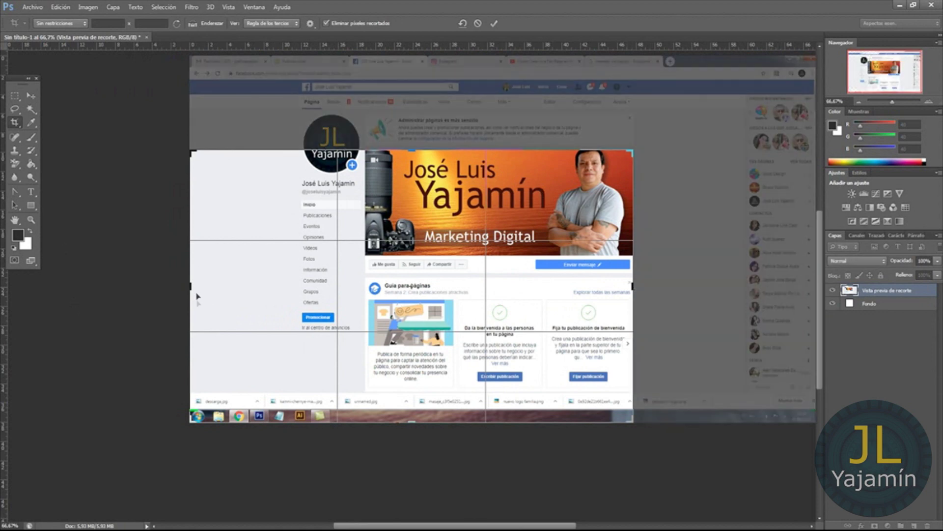
{"action": "left_click_drag", "start_coordinate": [191, 286], "coordinate": [278, 285]}
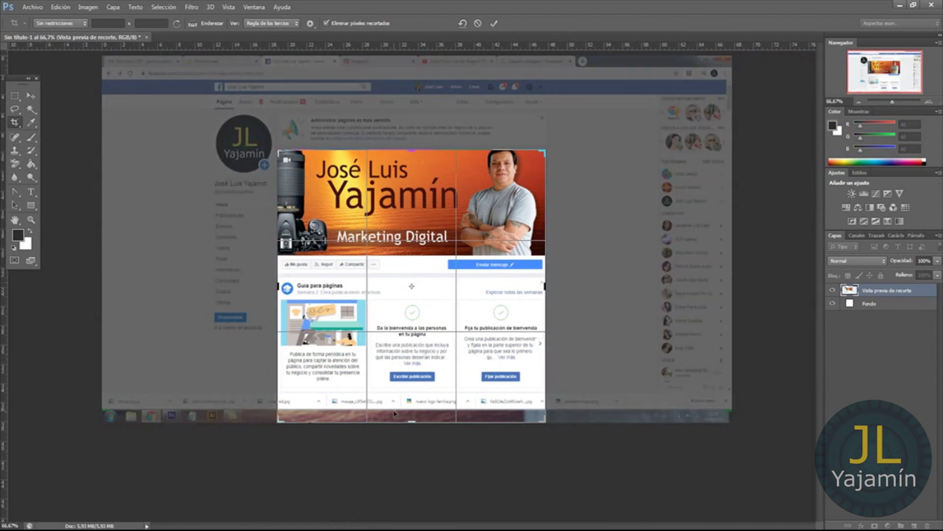
{"action": "left_click_drag", "start_coordinate": [412, 420], "coordinate": [414, 339]}
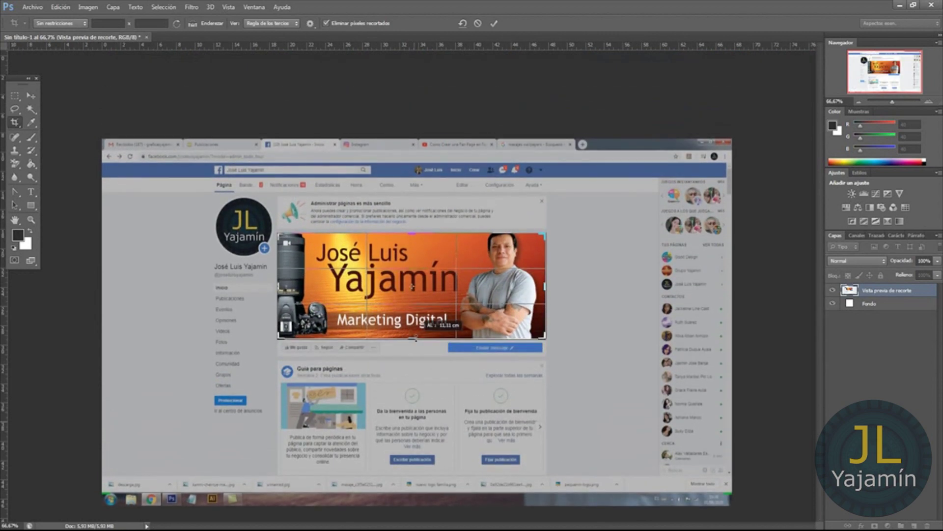
{"action": "key", "text": "Return"}
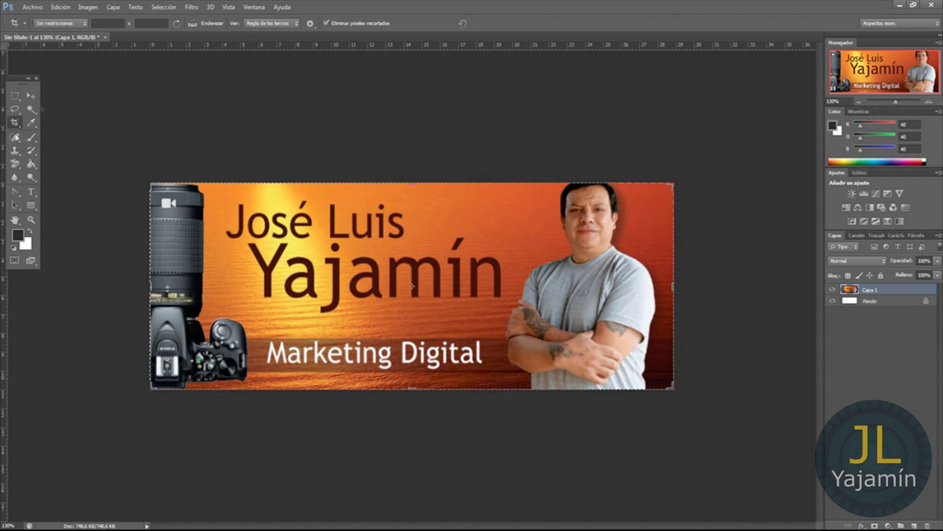
{"action": "left_click", "coordinate": [31, 96]}
{"action": "left_click", "coordinate": [298, 100]}
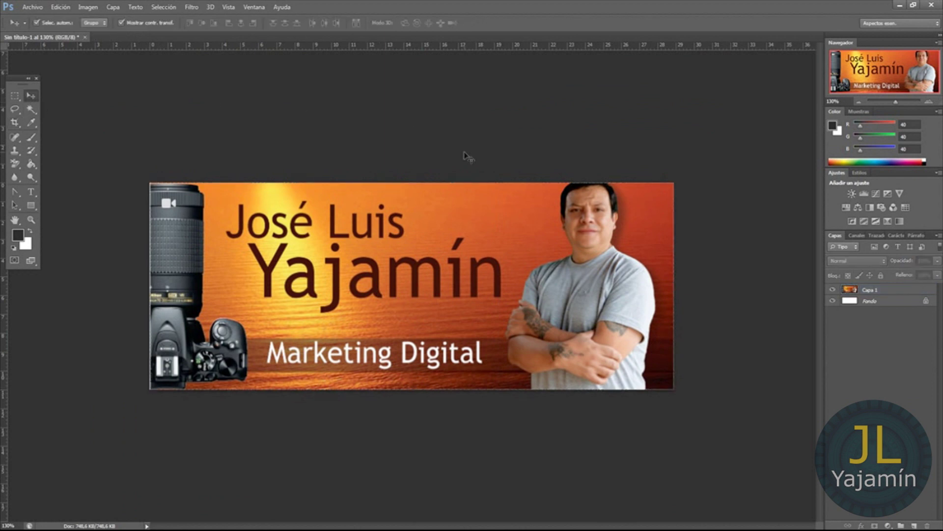
Set the cropped document's resolution to 100 pixels/inch and delete the screenshot layer above the white background.
{"action": "left_click", "coordinate": [112, 7]}
{"action": "left_click", "coordinate": [88, 7]}
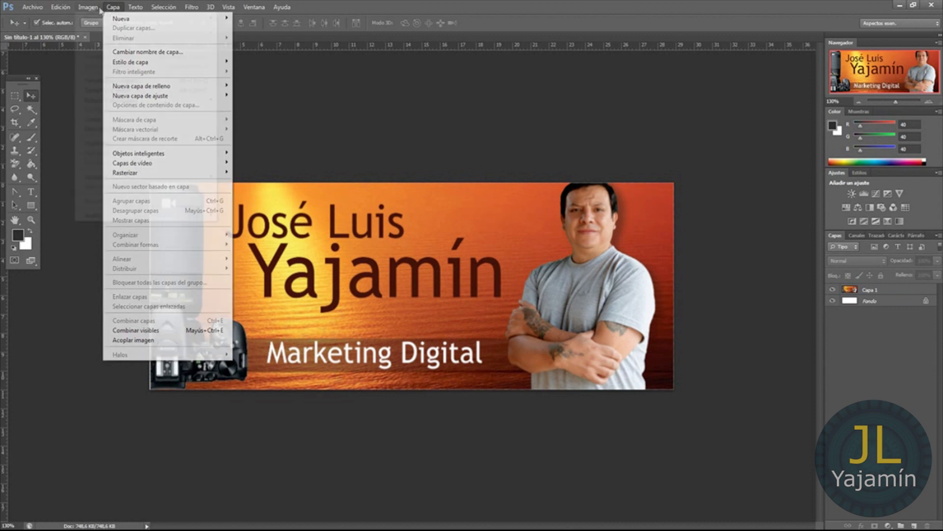
{"action": "left_click", "coordinate": [110, 83]}
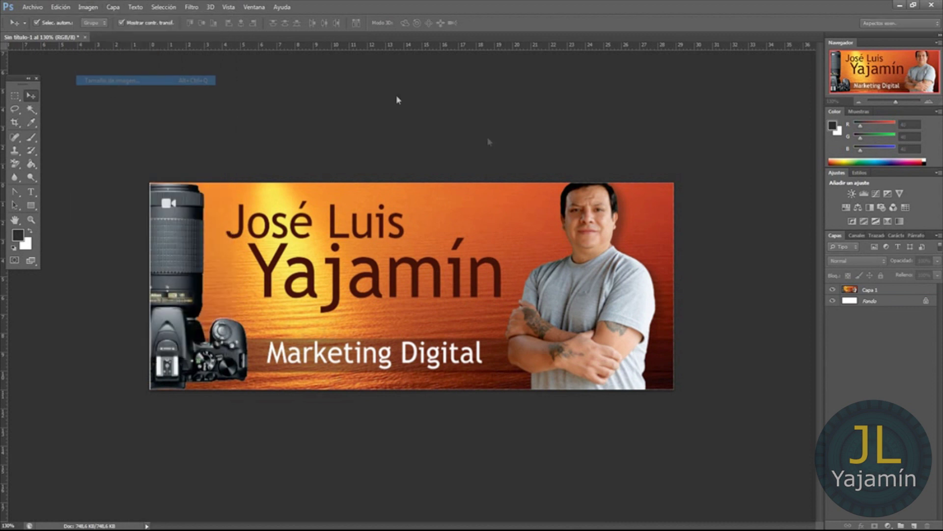
{"action": "double_click", "coordinate": [424, 234]}
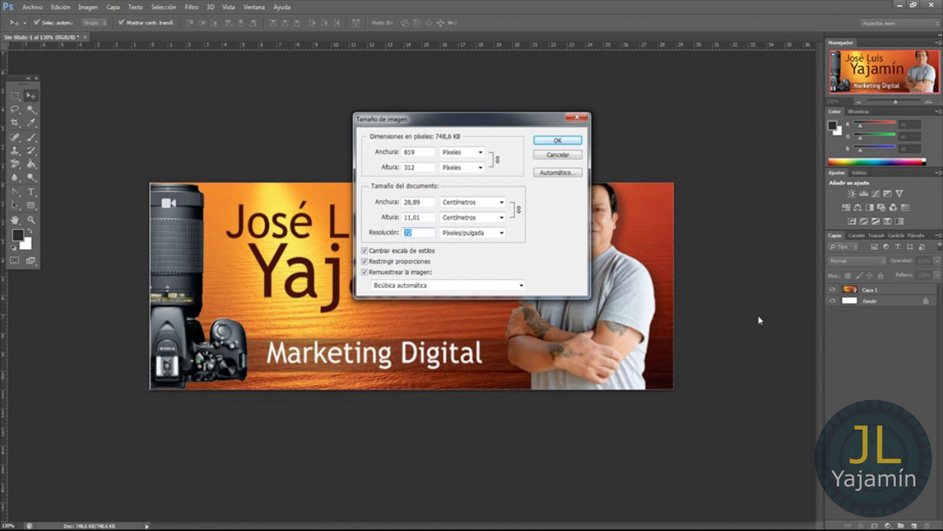
{"action": "type", "text": "100"}
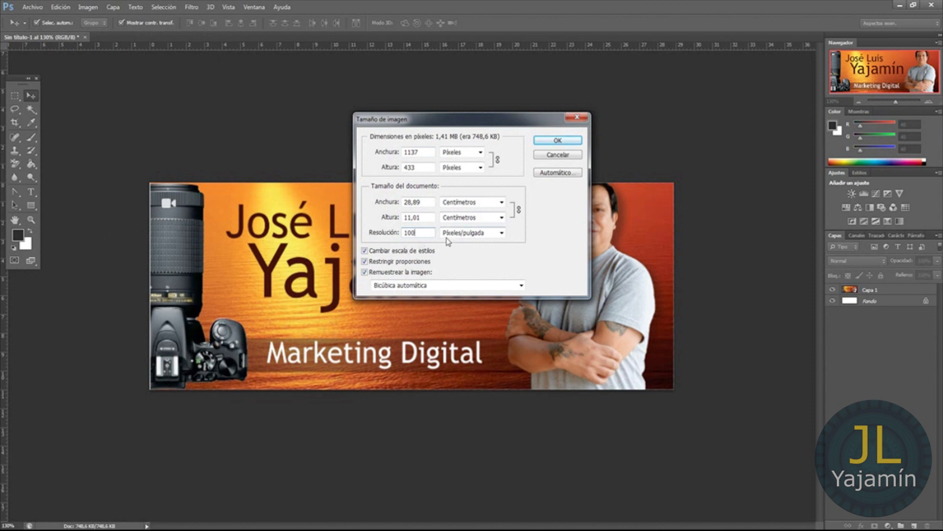
{"action": "left_click", "coordinate": [548, 143]}
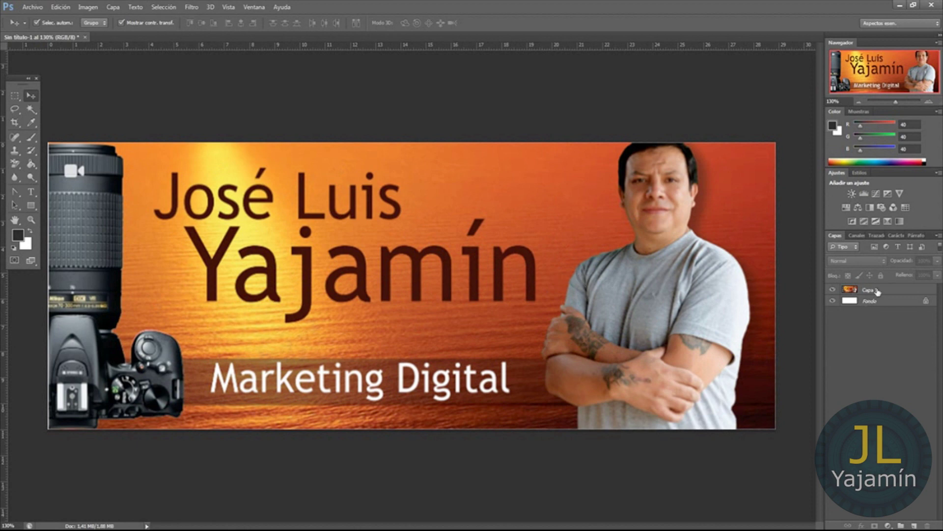
{"action": "left_click_drag", "start_coordinate": [878, 292], "coordinate": [928, 525]}
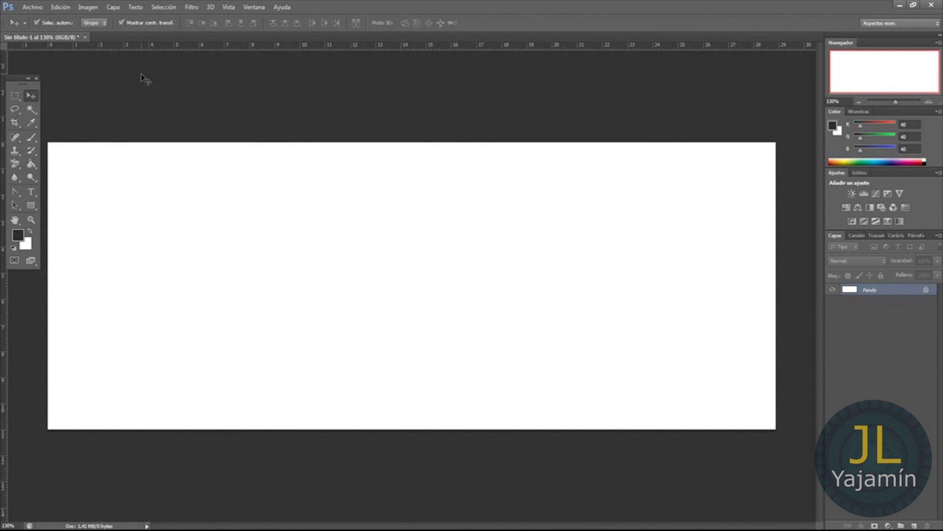
Open the unnamed image from the ejemplos folder and detach it into a floating window over the blank document.
{"action": "left_click", "coordinate": [32, 7]}
{"action": "left_click", "coordinate": [49, 28]}
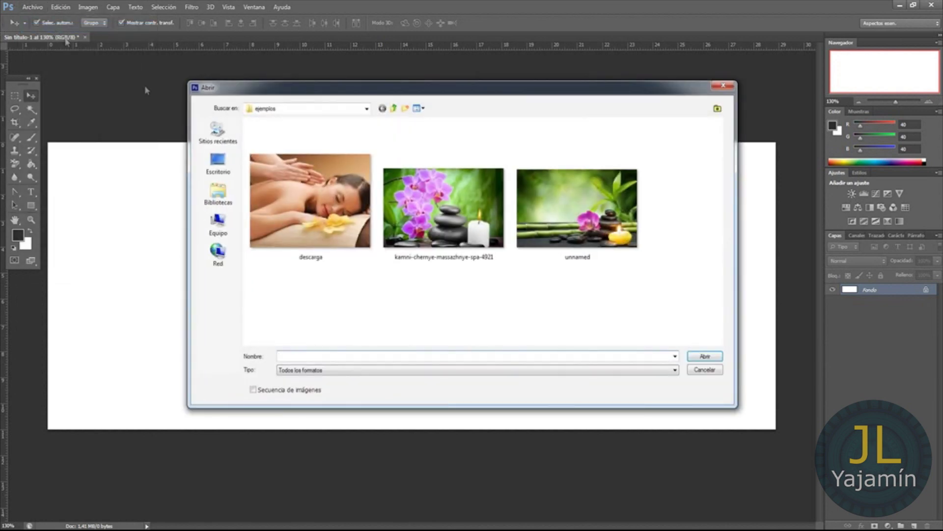
{"action": "left_click_drag", "start_coordinate": [269, 93], "coordinate": [301, 90]}
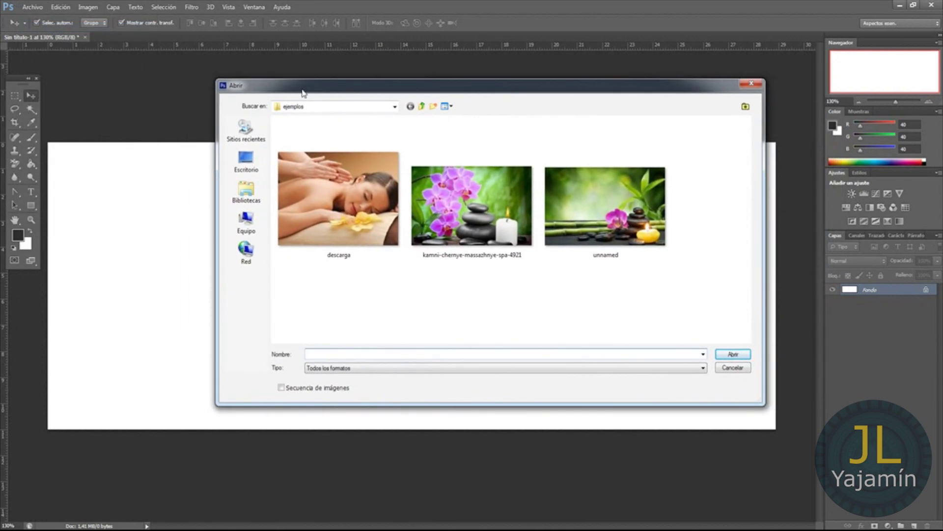
{"action": "left_click", "coordinate": [582, 211]}
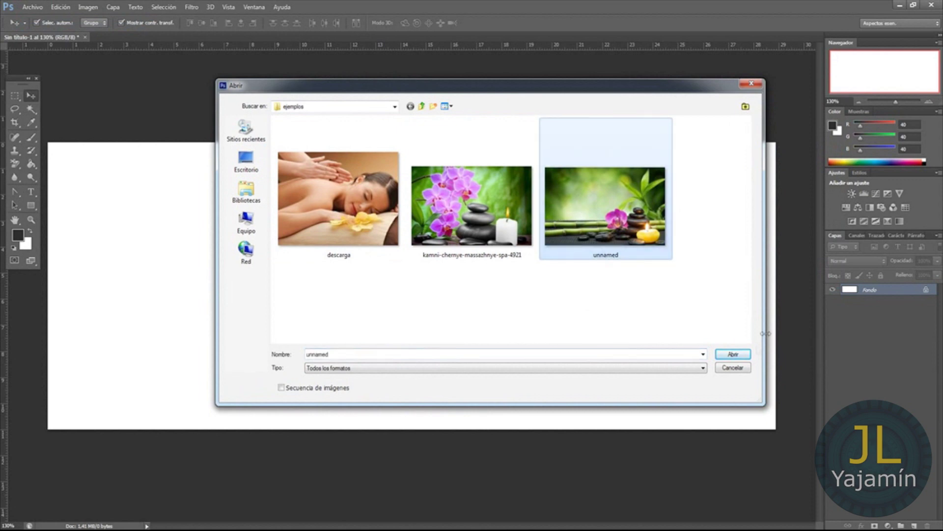
{"action": "left_click", "coordinate": [733, 354]}
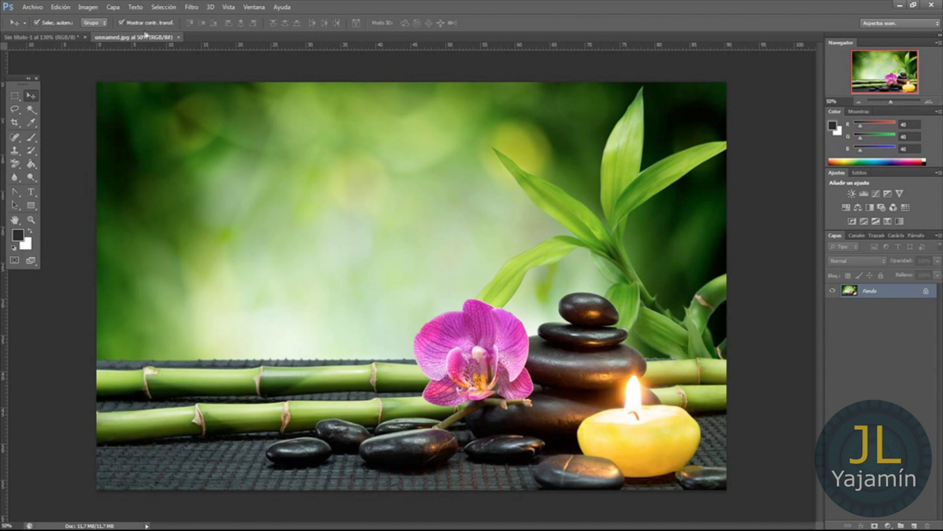
{"action": "left_click_drag", "start_coordinate": [145, 34], "coordinate": [274, 78]}
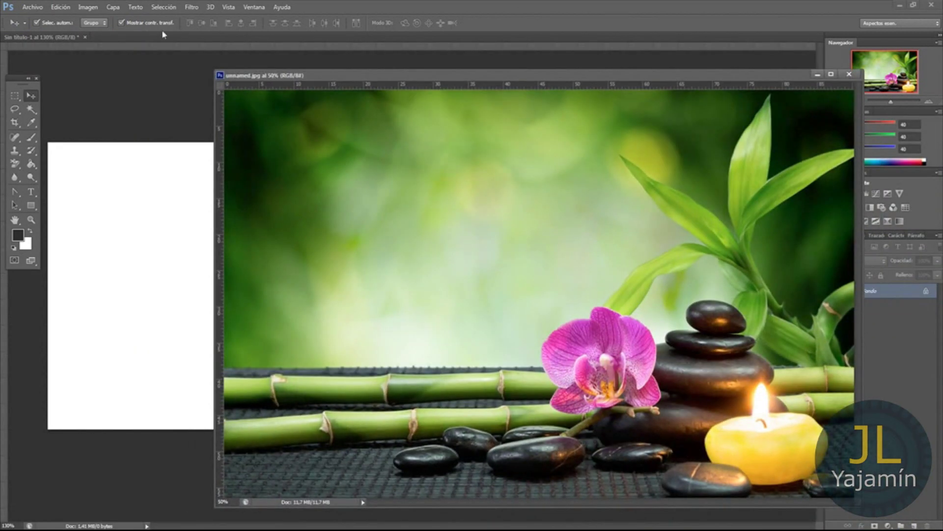
Set the resolution of the opened unnamed.jpg image to 100 pixels/inch.
{"action": "left_click", "coordinate": [88, 7]}
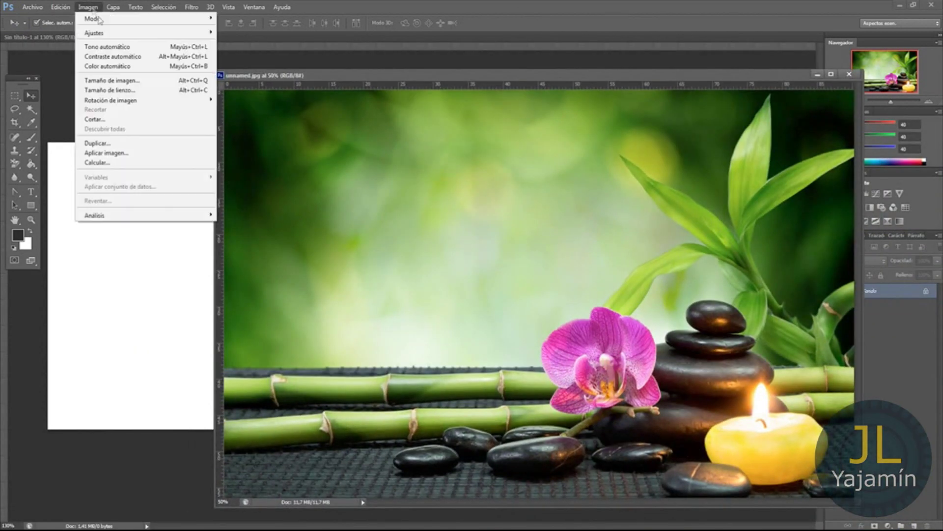
{"action": "left_click", "coordinate": [113, 80]}
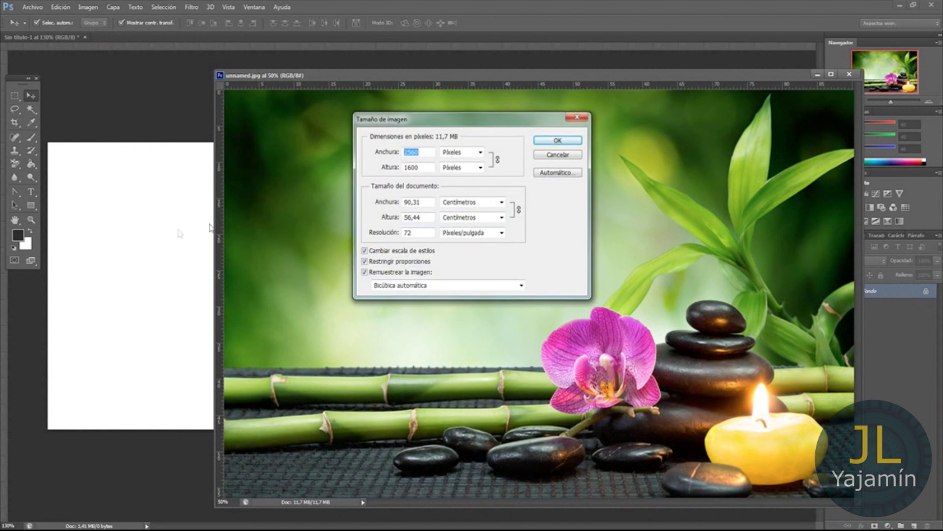
{"action": "double_click", "coordinate": [422, 229]}
{"action": "type", "text": "100"}
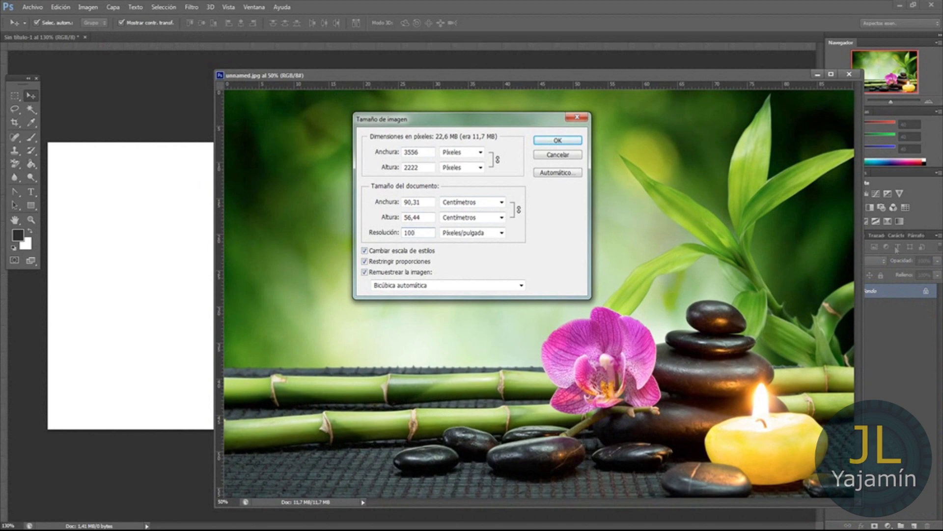
{"action": "left_click", "coordinate": [567, 143]}
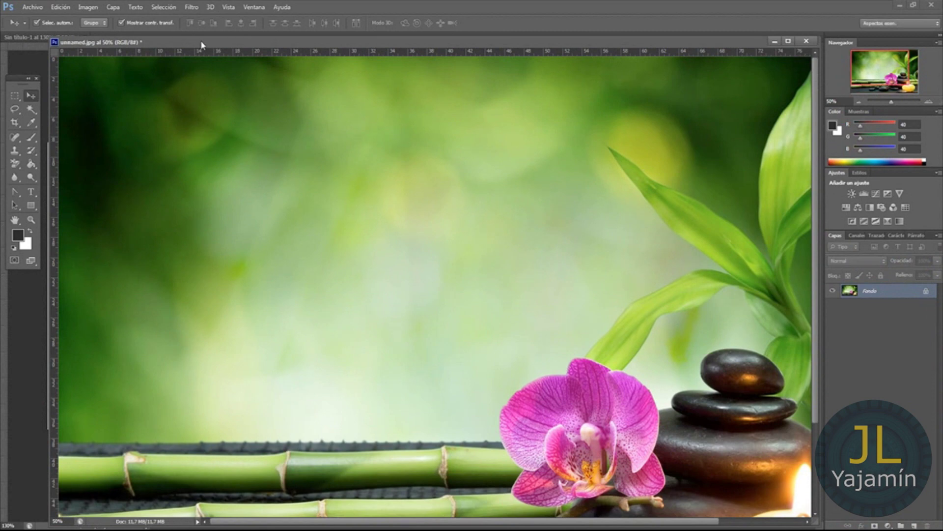
Copy the spa image from unnamed.jpg into the blank cover document and close unnamed.jpg without saving its changes.
{"action": "left_click_drag", "start_coordinate": [214, 37], "coordinate": [677, 135]}
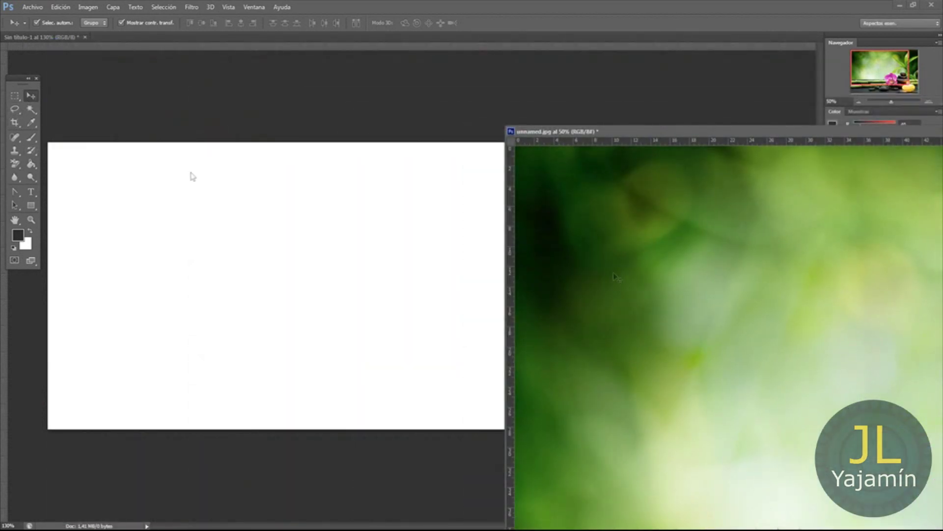
{"action": "left_click_drag", "start_coordinate": [693, 298], "coordinate": [163, 301]}
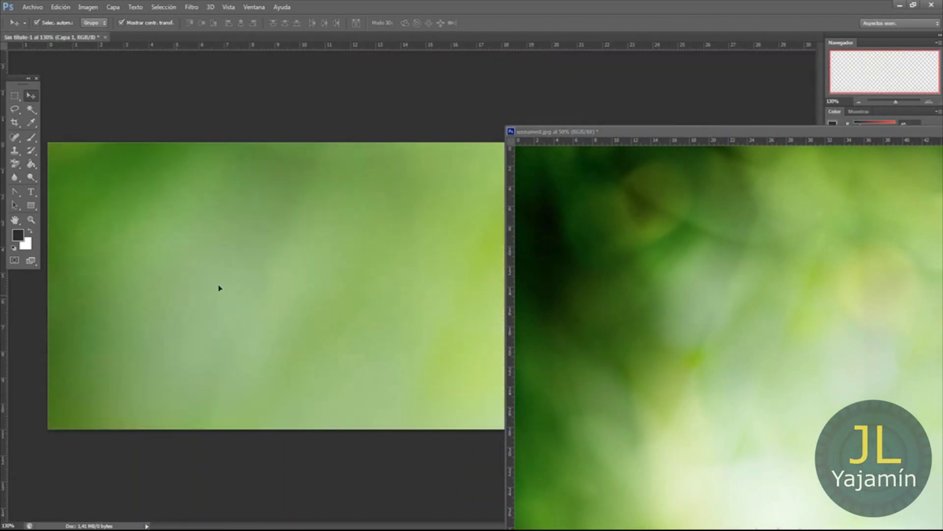
{"action": "left_click_drag", "start_coordinate": [579, 132], "coordinate": [200, 205]}
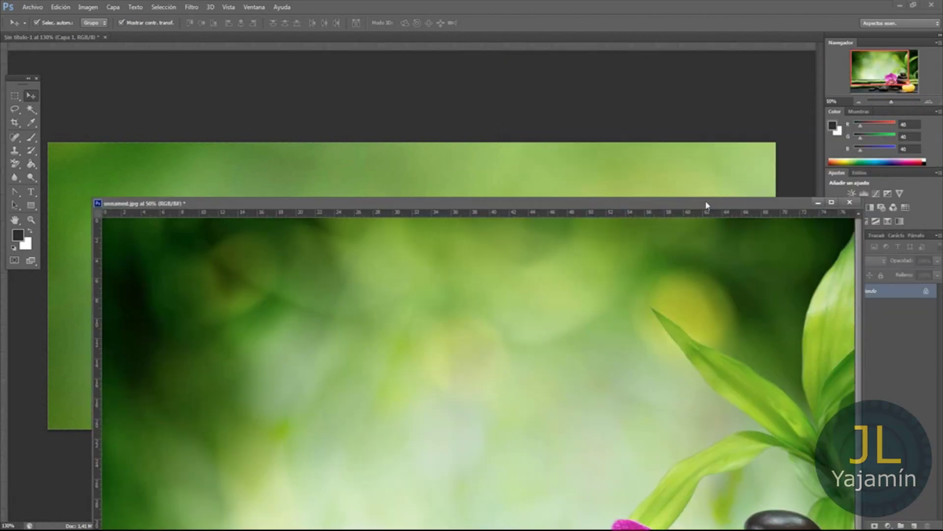
{"action": "left_click", "coordinate": [850, 202]}
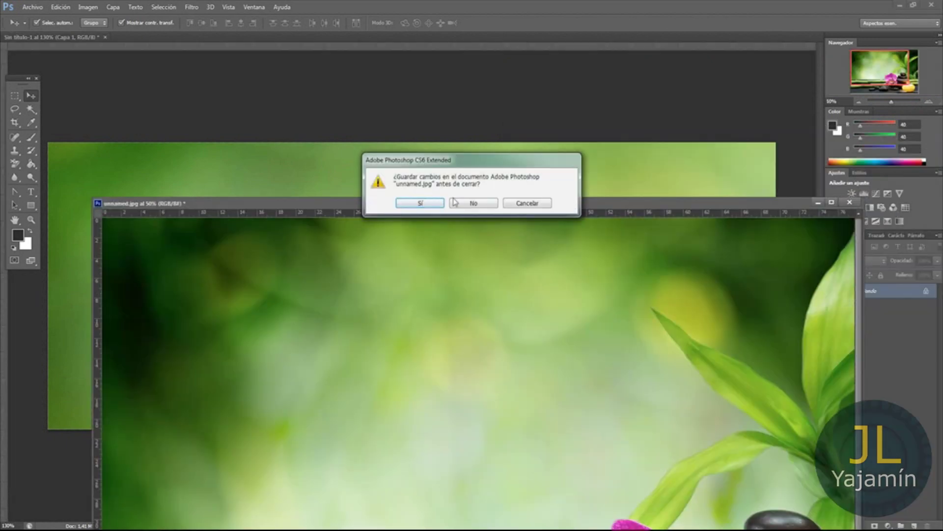
{"action": "left_click", "coordinate": [476, 203]}
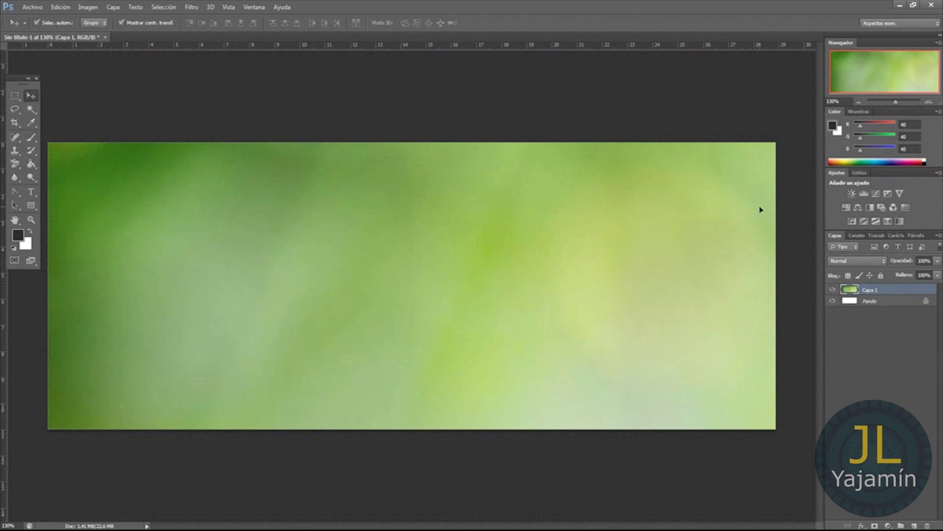
Scale down the pasted spa image and position it so the bamboo, orchid, stones and candle fill the cover canvas.
{"action": "key", "text": "ctrl+0"}
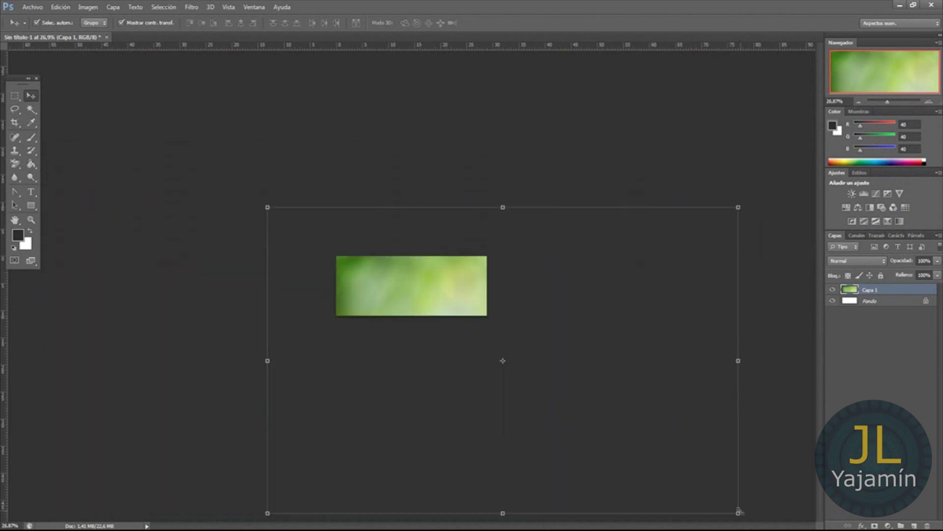
{"action": "left_click_drag", "start_coordinate": [739, 511], "coordinate": [522, 377]}
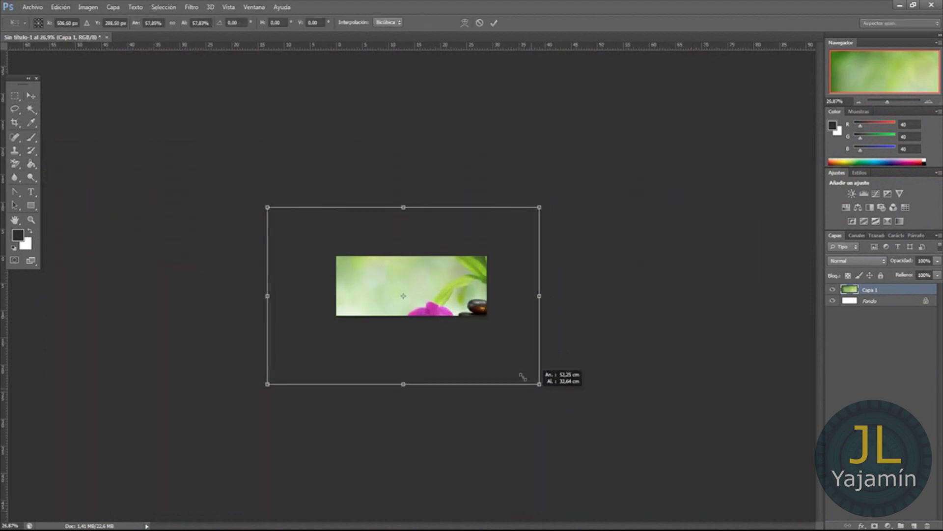
{"action": "key", "text": "Return"}
{"action": "key", "text": "ctrl+1"}
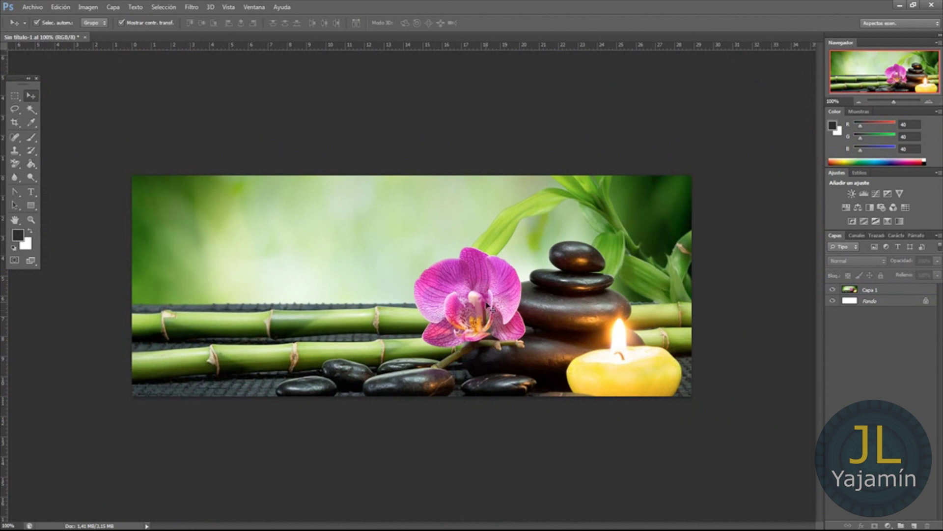
Add the text "SPA y MASAJES QUITO" and place it over the blurred green area near the cover's upper edge.
{"action": "left_click", "coordinate": [30, 192]}
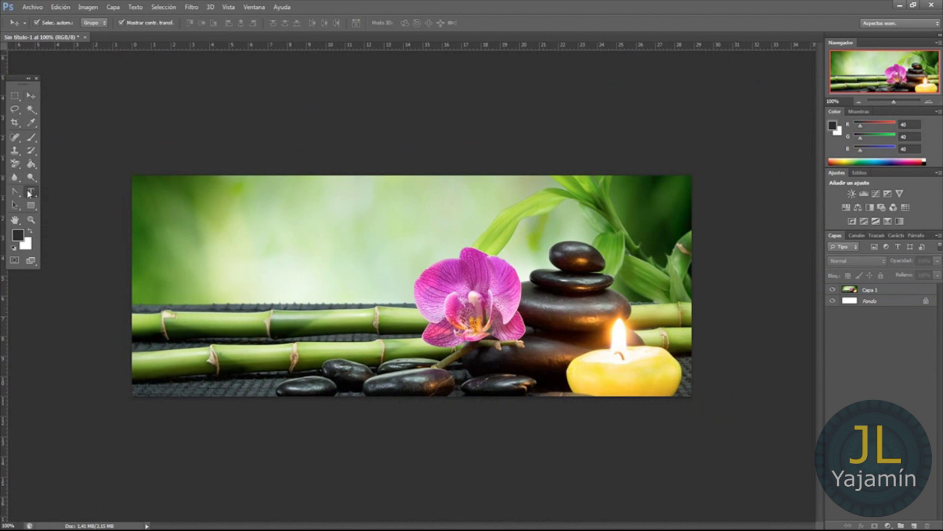
{"action": "left_click", "coordinate": [207, 213]}
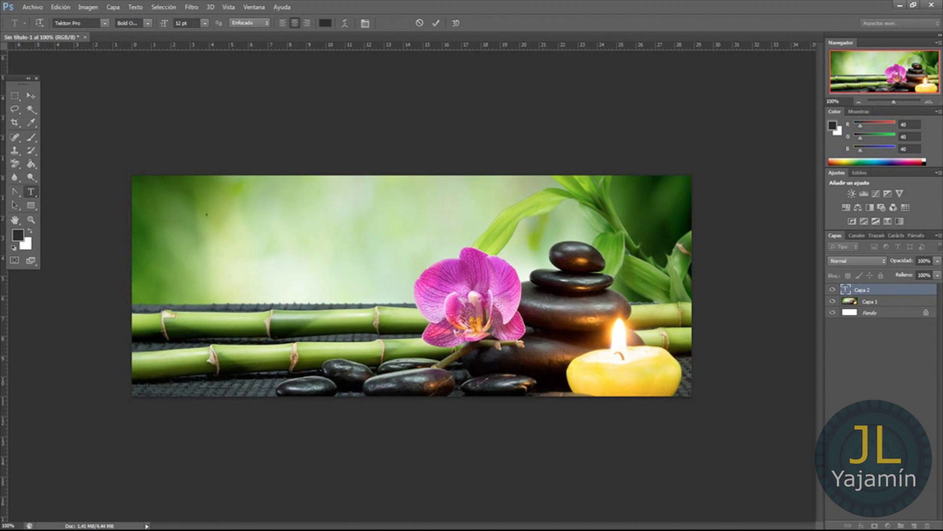
{"action": "type", "text": "SPA"}
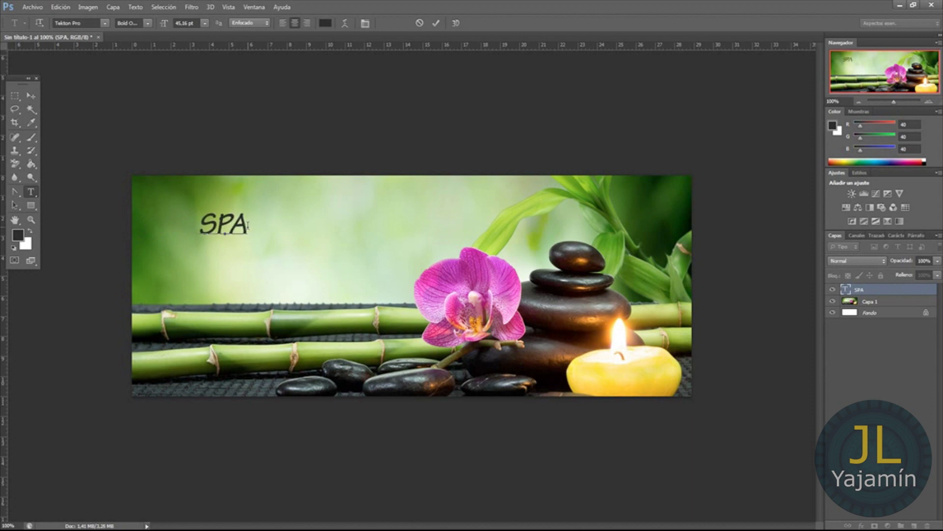
{"action": "type", "text": " y MASAJES"}
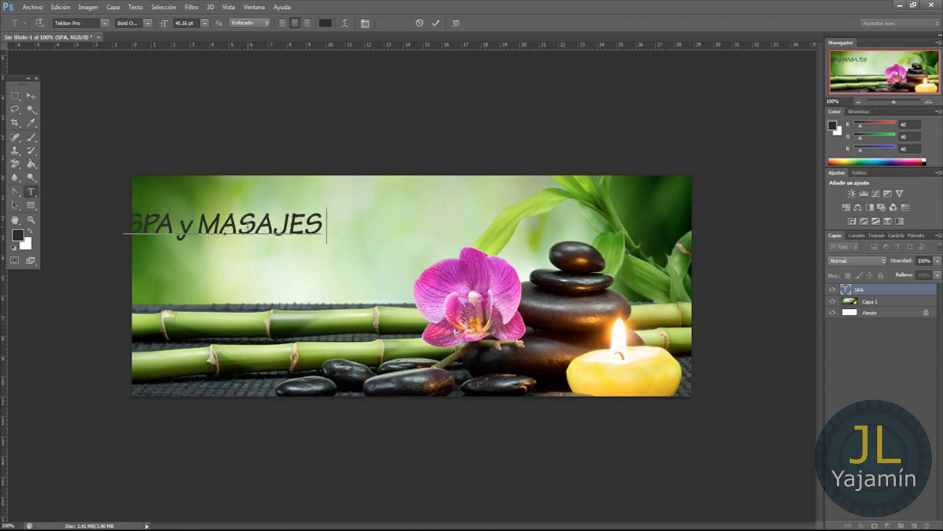
{"action": "type", "text": " QUITO"}
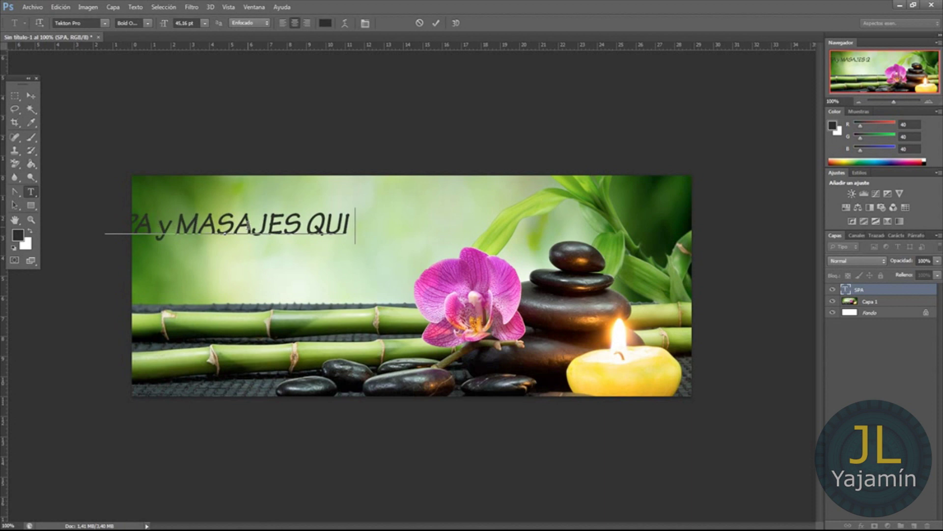
{"action": "left_click", "coordinate": [30, 95]}
{"action": "left_click_drag", "start_coordinate": [196, 230], "coordinate": [276, 216]}
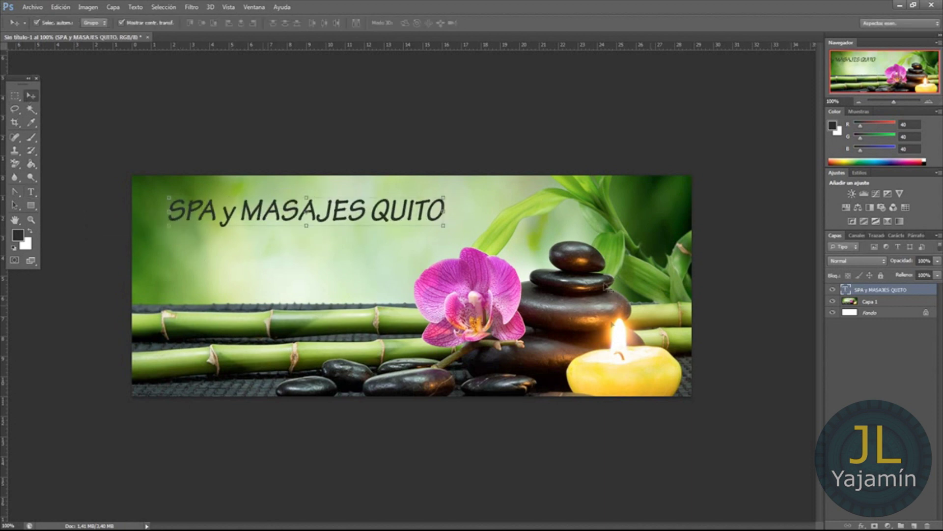
Enlarge the "SPA y MASAJES QUITO" title to span most of the cover's width, nudge it into place and deselect it.
{"action": "left_click", "coordinate": [445, 229]}
{"action": "left_click_drag", "start_coordinate": [445, 229], "coordinate": [617, 252]}
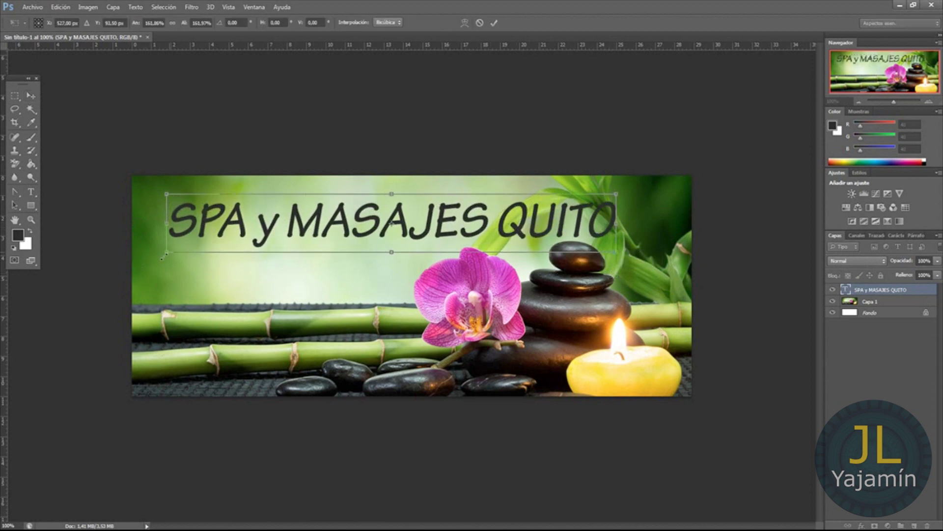
{"action": "left_click_drag", "start_coordinate": [162, 257], "coordinate": [156, 258]}
{"action": "key", "text": "Return"}
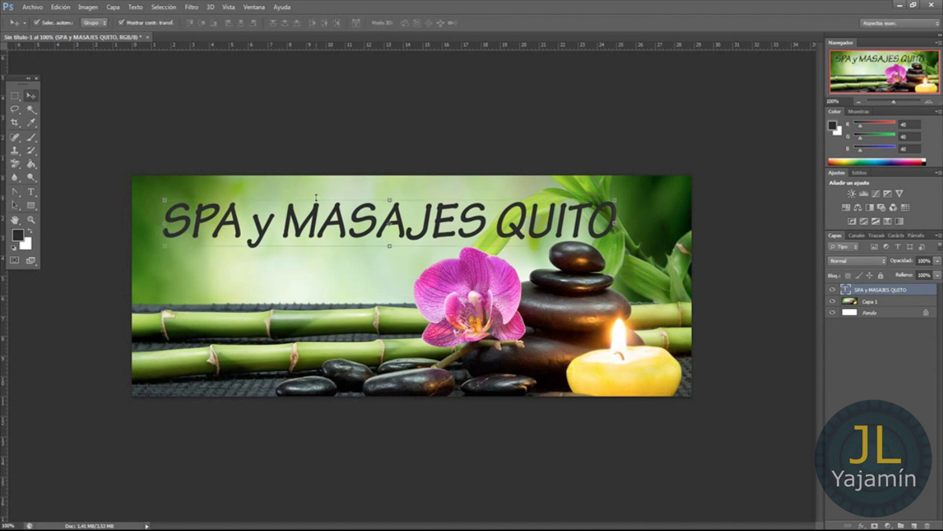
{"action": "left_click", "coordinate": [254, 139]}
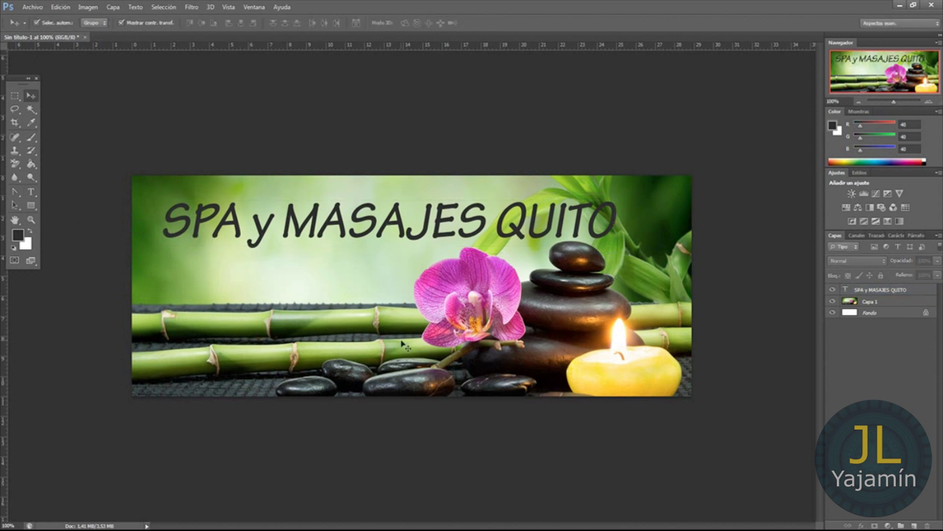
{"action": "mouse_move", "coordinate": [381, 227]}
{"action": "left_mouse_down"}
{"action": "mouse_move", "coordinate": [396, 229]}
{"action": "mouse_move", "coordinate": [386, 225]}
{"action": "left_mouse_up"}
{"action": "left_click", "coordinate": [401, 124]}
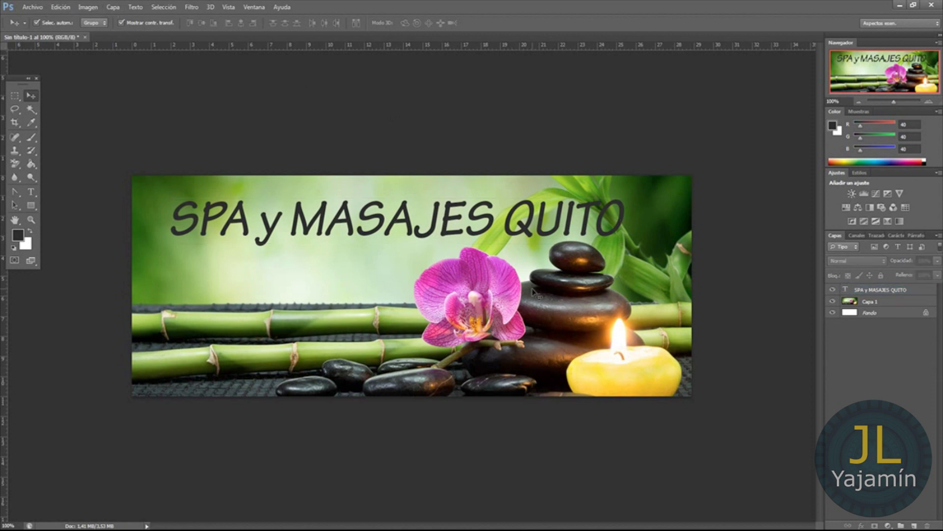
{"action": "left_click", "coordinate": [28, 6]}
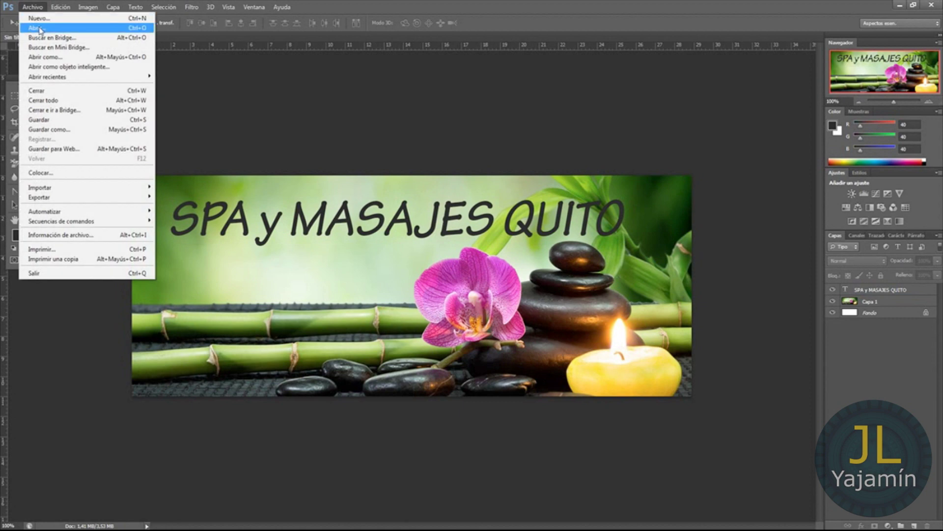
{"action": "left_click", "coordinate": [40, 28]}
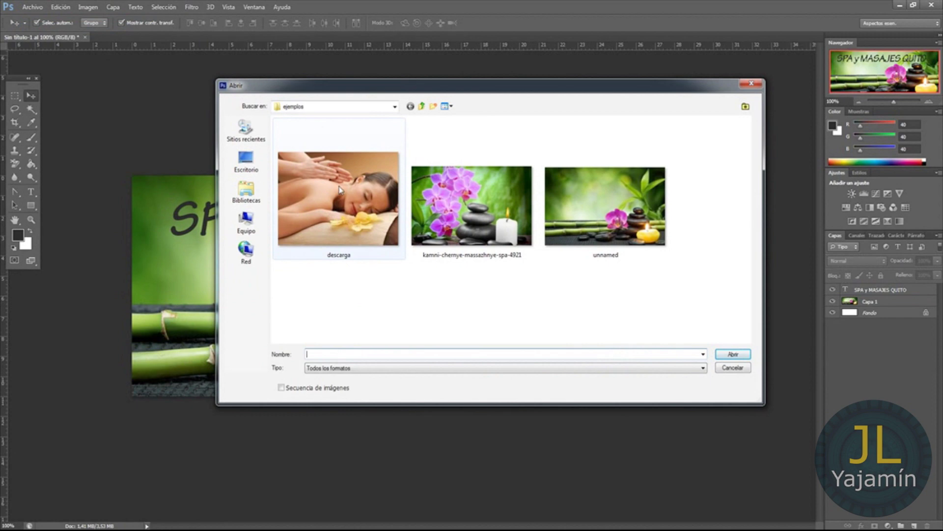
{"action": "left_click_drag", "start_coordinate": [302, 87], "coordinate": [221, 90]}
{"action": "left_click", "coordinate": [653, 371]}
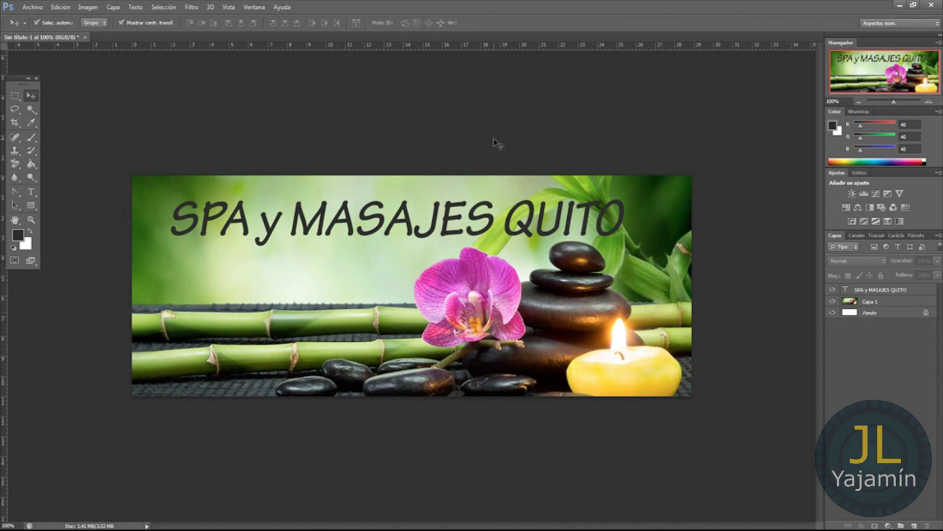
Shift the title slightly left and save the cover as a maximum-quality JPEG named portada in the ejemplos folder.
{"action": "mouse_move", "coordinate": [433, 227]}
{"action": "left_mouse_down"}
{"action": "mouse_move", "coordinate": [432, 236]}
{"action": "mouse_move", "coordinate": [420, 226]}
{"action": "left_mouse_up"}
{"action": "left_click", "coordinate": [33, 7]}
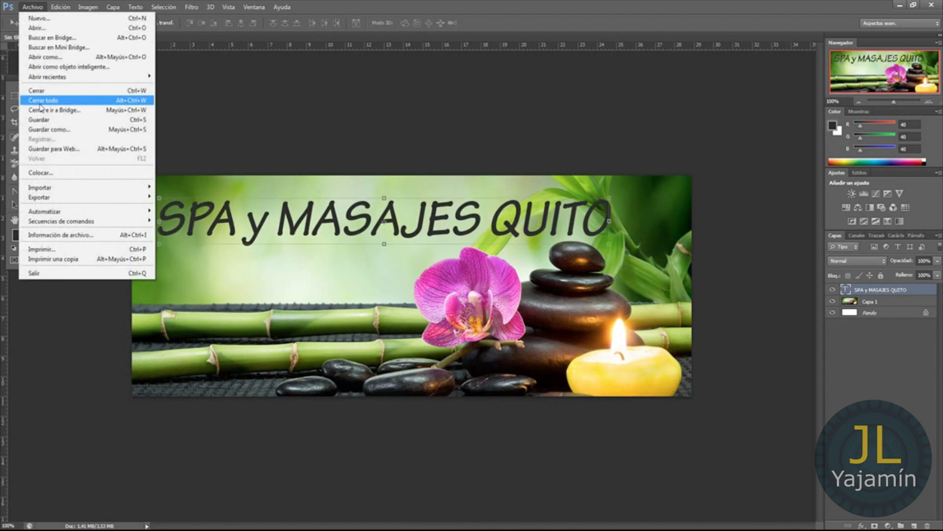
{"action": "left_click", "coordinate": [45, 130]}
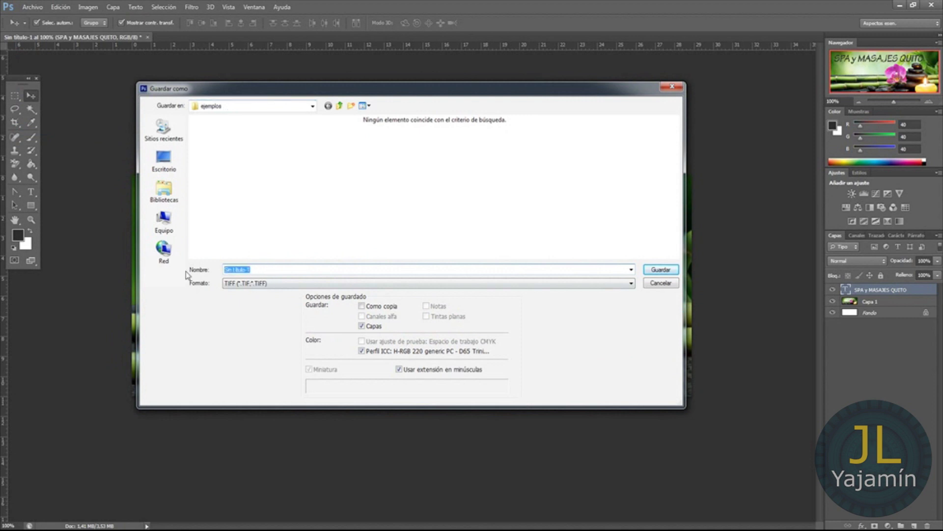
{"action": "type", "text": "o"}
{"action": "left_click", "coordinate": [286, 284]}
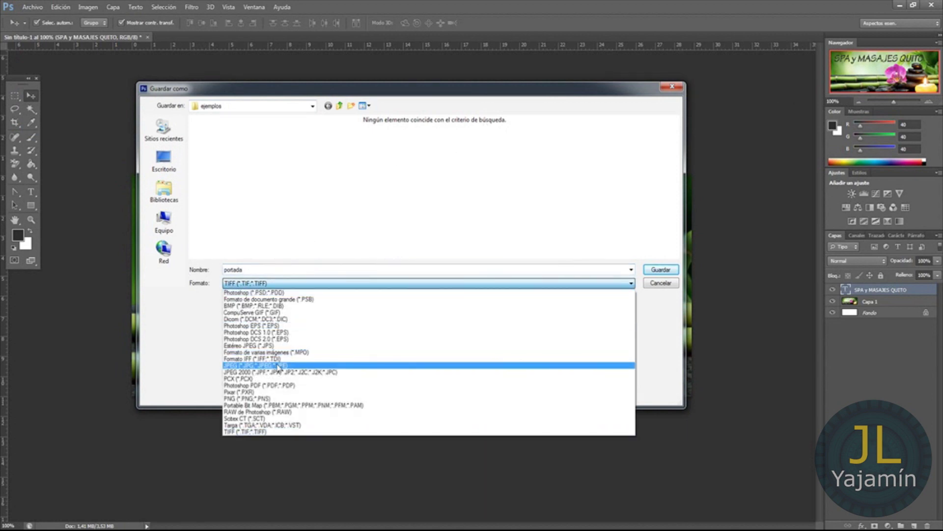
{"action": "left_click", "coordinate": [278, 366]}
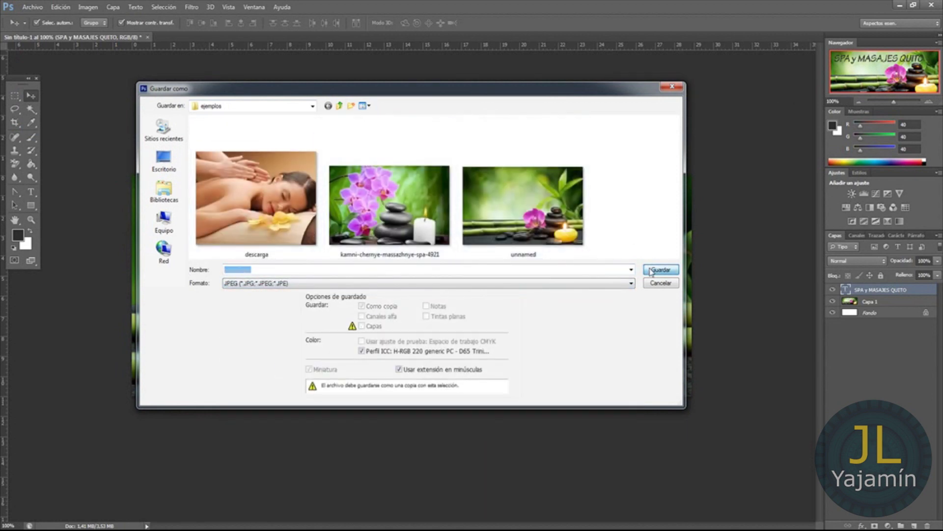
{"action": "left_click", "coordinate": [651, 271]}
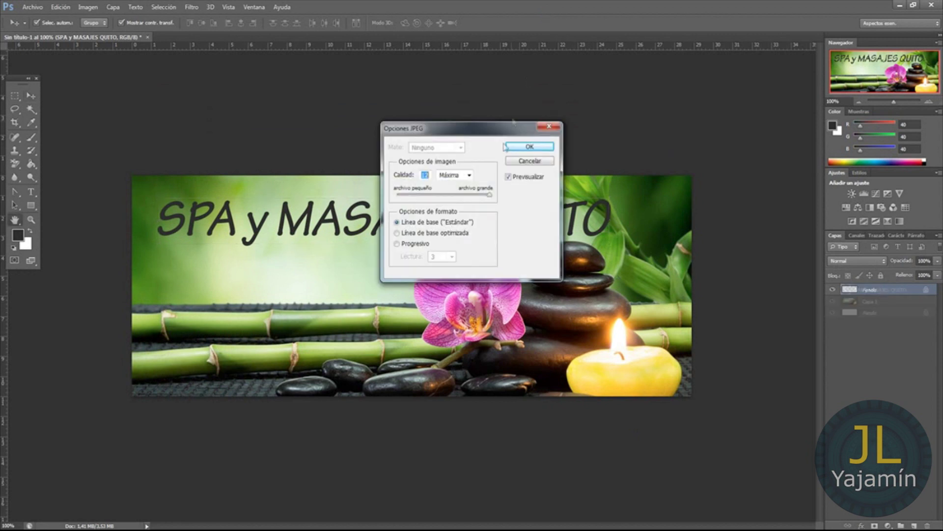
{"action": "left_click", "coordinate": [517, 148]}
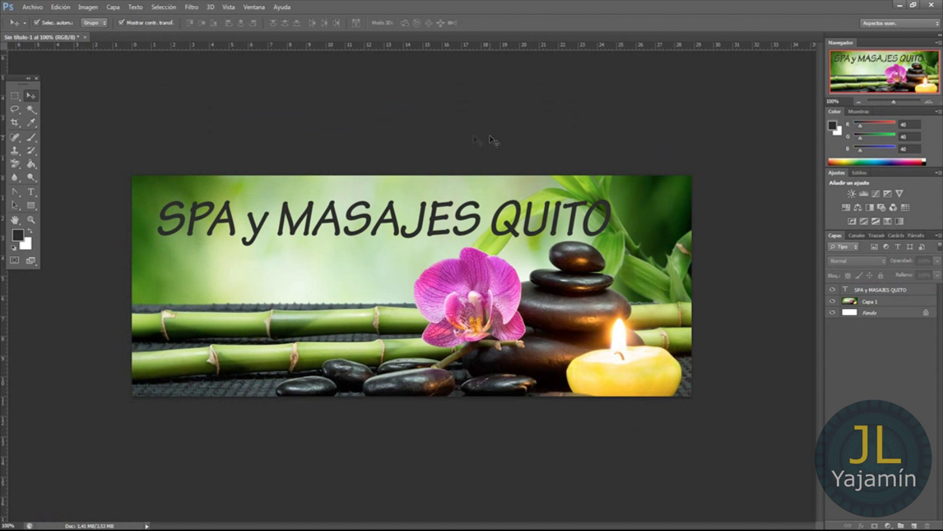
Create a new blank document 30 × 30 centimetres at 100 pixels/inch in RGB colour with a white background.
{"action": "left_click", "coordinate": [33, 6]}
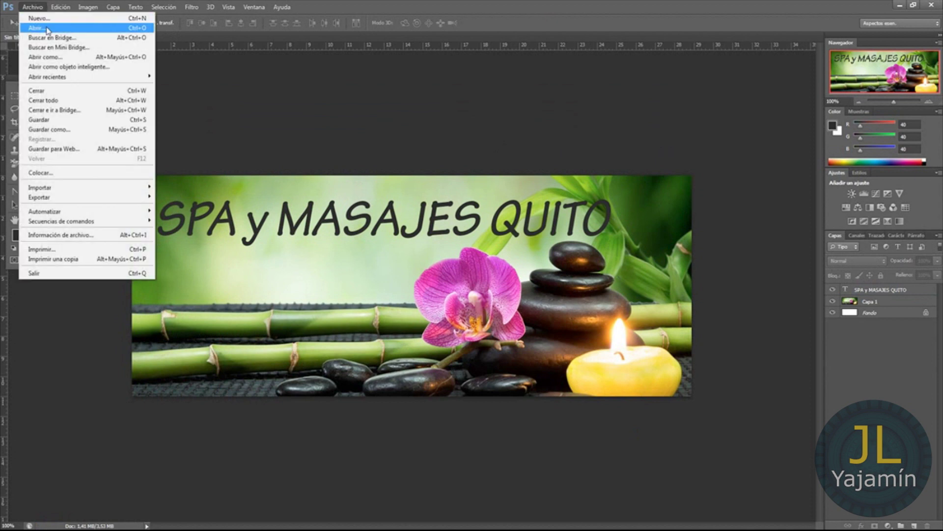
{"action": "left_click", "coordinate": [48, 20]}
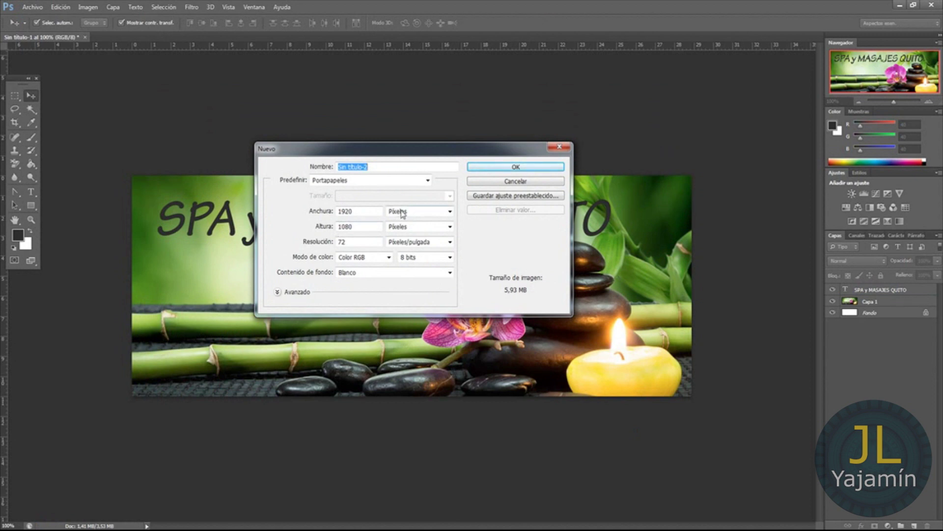
{"action": "left_click", "coordinate": [450, 211]}
{"action": "left_click", "coordinate": [450, 215]}
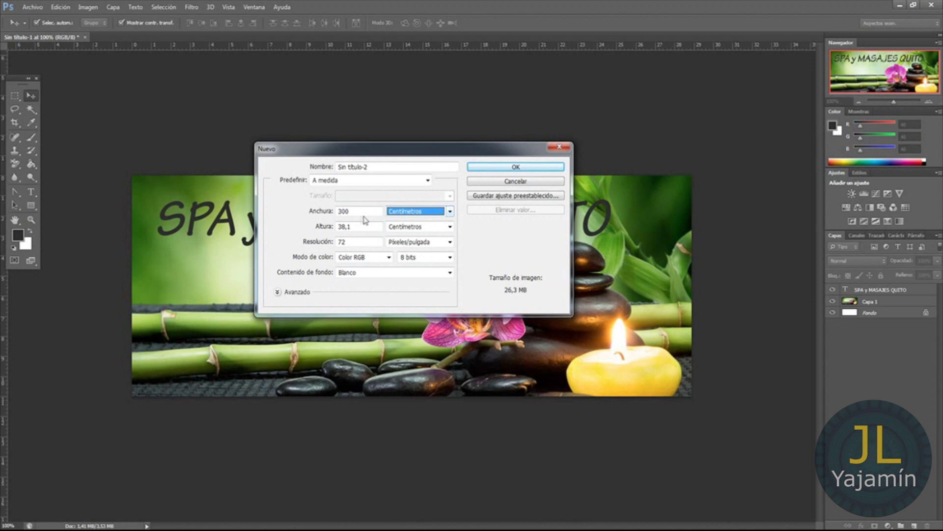
{"action": "double_click", "coordinate": [344, 211]}
{"action": "type", "text": "30"}
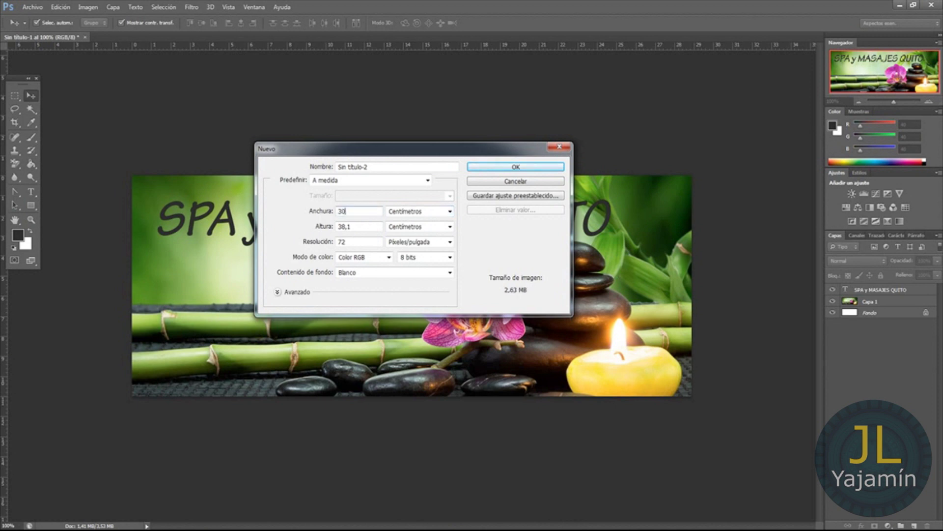
{"action": "key", "text": "Tab"}
{"action": "type", "text": "30"}
{"action": "key", "text": "Tab"}
{"action": "type", "text": "100"}
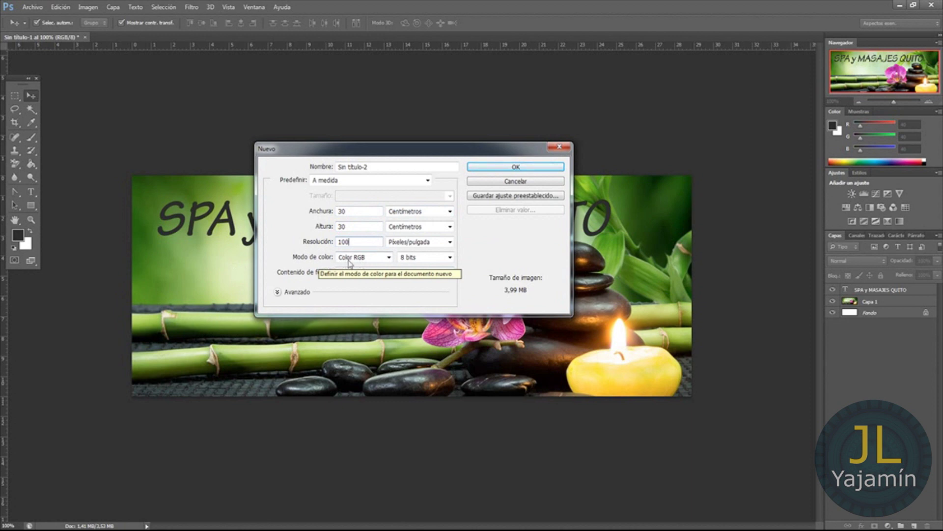
{"action": "left_click", "coordinate": [482, 169]}
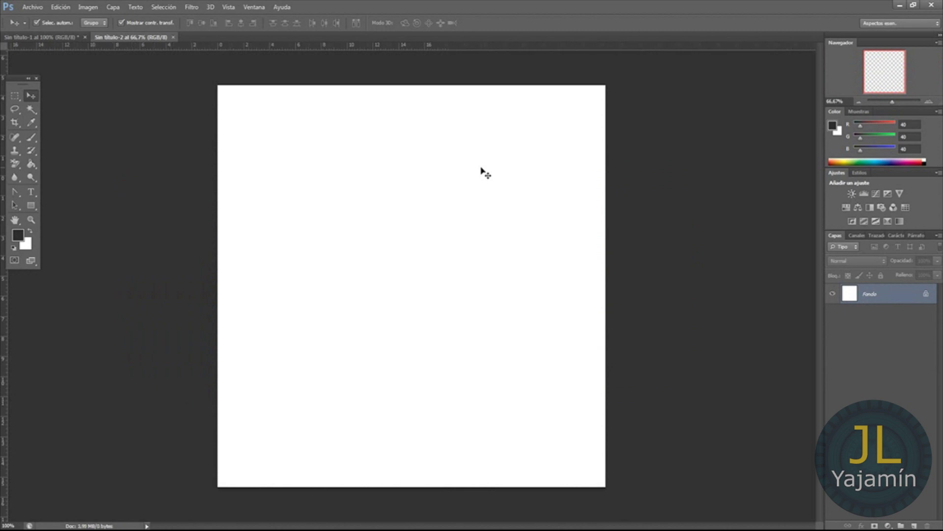
Open the image kamni-chernye-massazhnye-spa-4921 from the ejemplos folder.
{"action": "left_click", "coordinate": [35, 8]}
{"action": "left_click", "coordinate": [43, 29]}
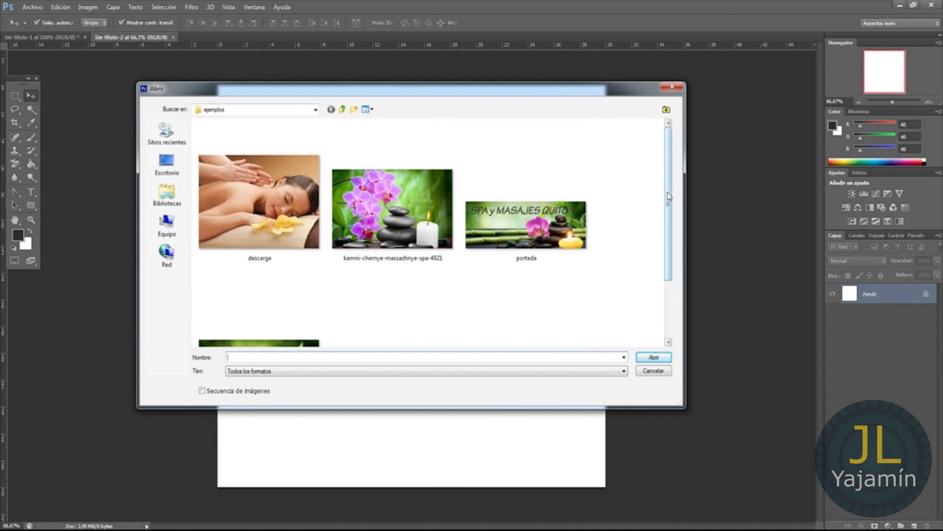
{"action": "scroll", "coordinate": [632, 183], "scroll_direction": "down", "scroll_amount": 1}
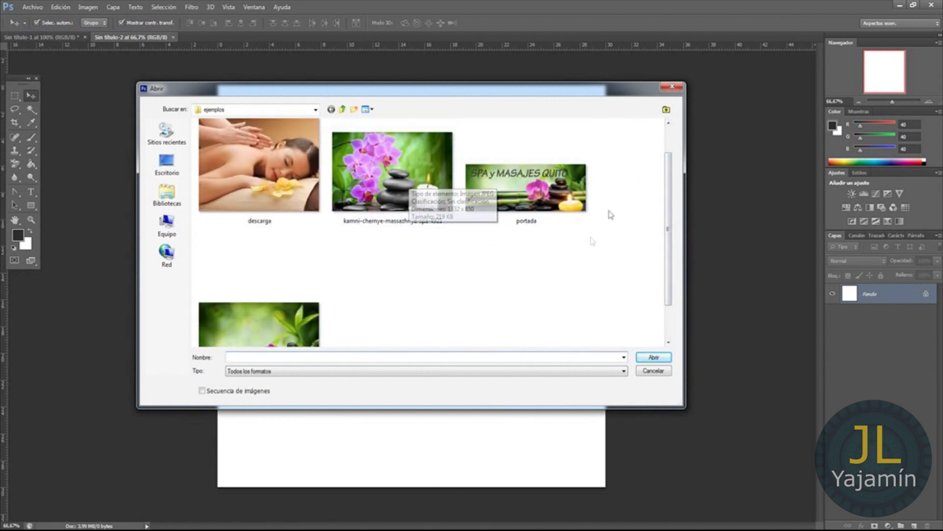
{"action": "left_click", "coordinate": [369, 164]}
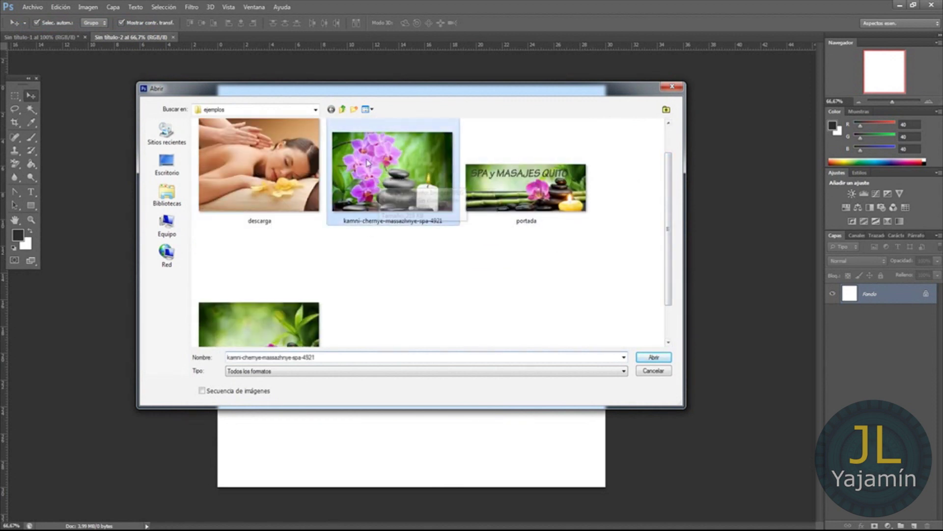
{"action": "left_click", "coordinate": [653, 357]}
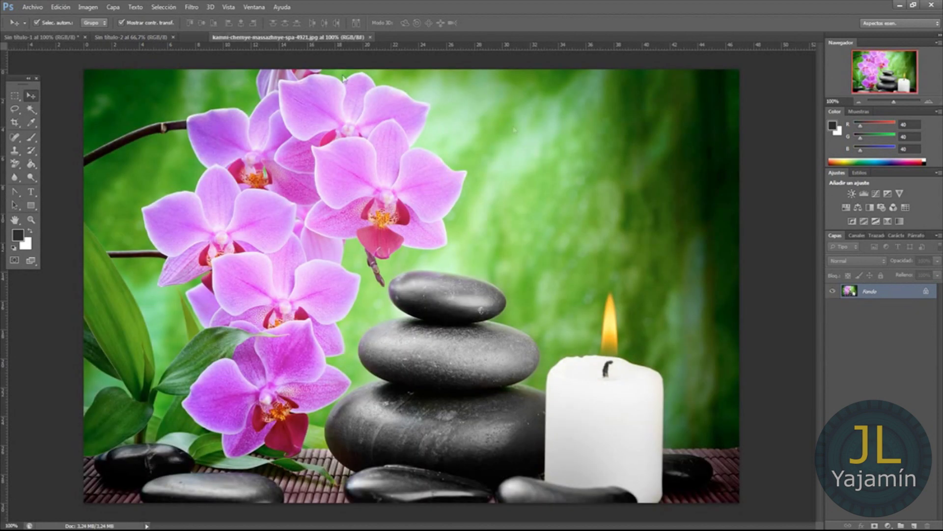
Copy the orchid and stones photo into the blank square document and close the source image without saving.
{"action": "left_click_drag", "start_coordinate": [347, 37], "coordinate": [645, 75]}
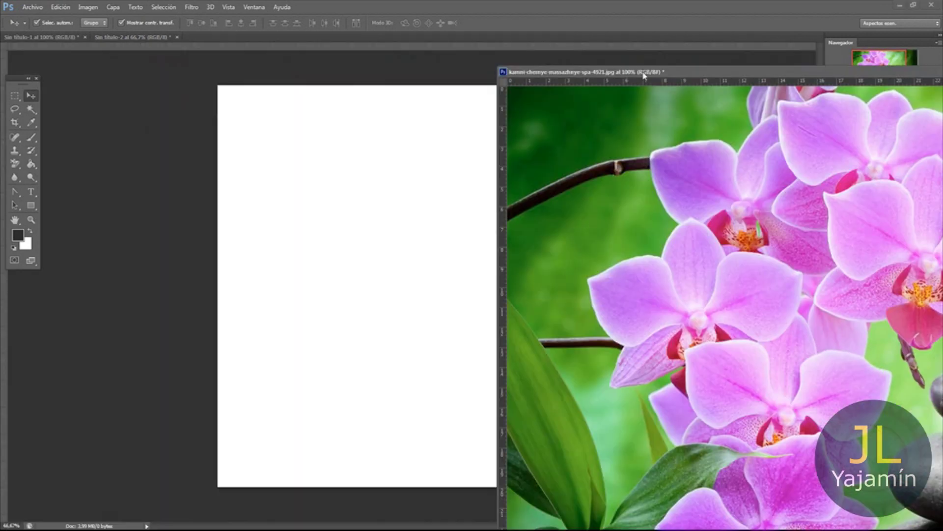
{"action": "left_click_drag", "start_coordinate": [668, 193], "coordinate": [383, 193]}
{"action": "left_click_drag", "start_coordinate": [657, 75], "coordinate": [204, 99]}
{"action": "left_click", "coordinate": [800, 95]}
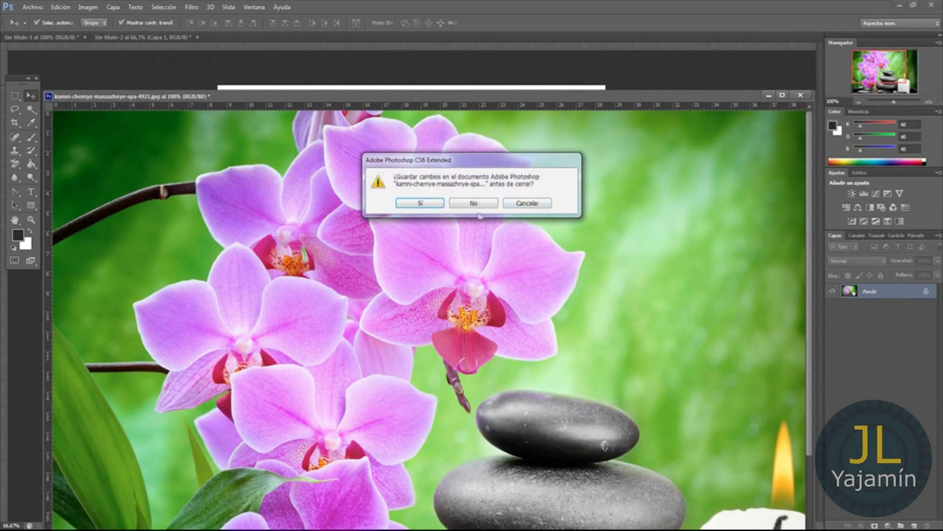
{"action": "left_click", "coordinate": [474, 202]}
Scale the orchid photo to about 116% so it fills the square canvas, and deselect it.
{"action": "key", "text": "ctrl+t"}
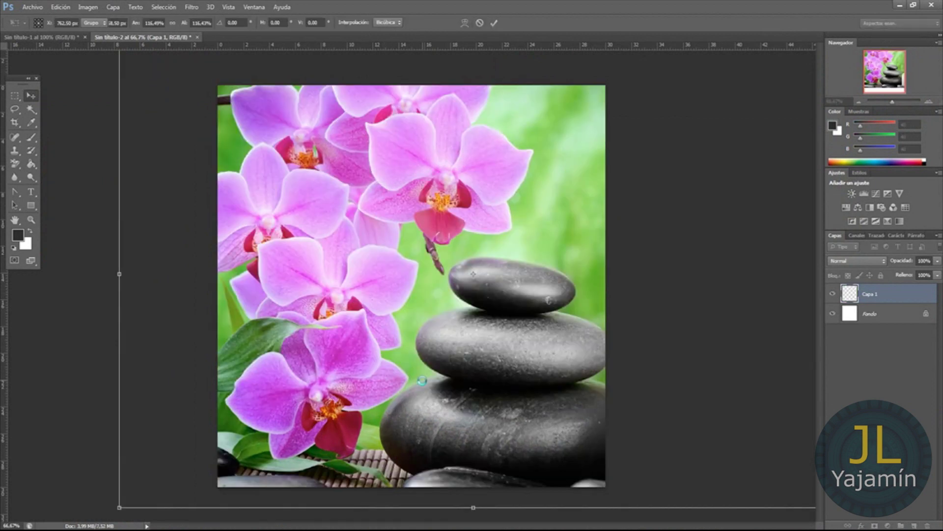
{"action": "key", "text": "Return"}
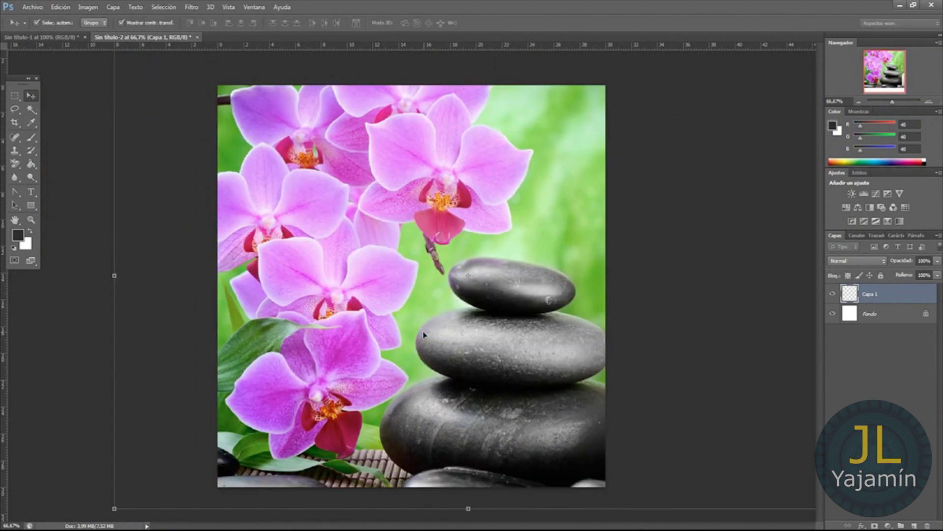
{"action": "left_click", "coordinate": [101, 120]}
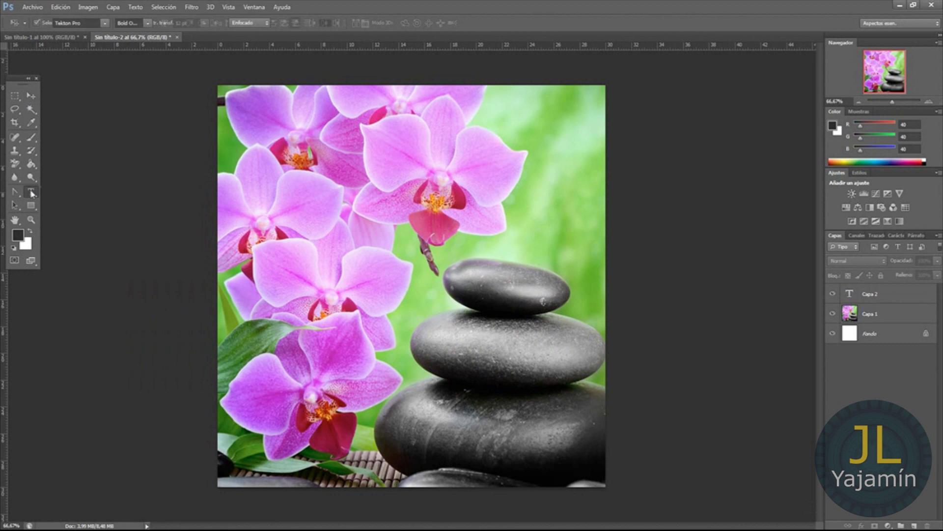
Add the text "SPA y MASAJES QUITO" over the orchids, split into three centred lines.
{"action": "left_click", "coordinate": [372, 169]}
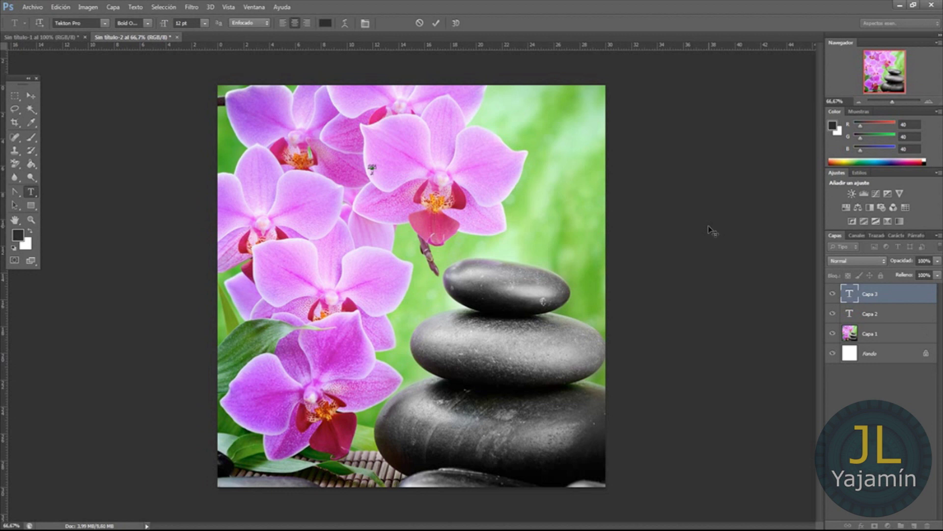
{"action": "type", "text": "yaja"}
{"action": "left_click", "coordinate": [31, 96]}
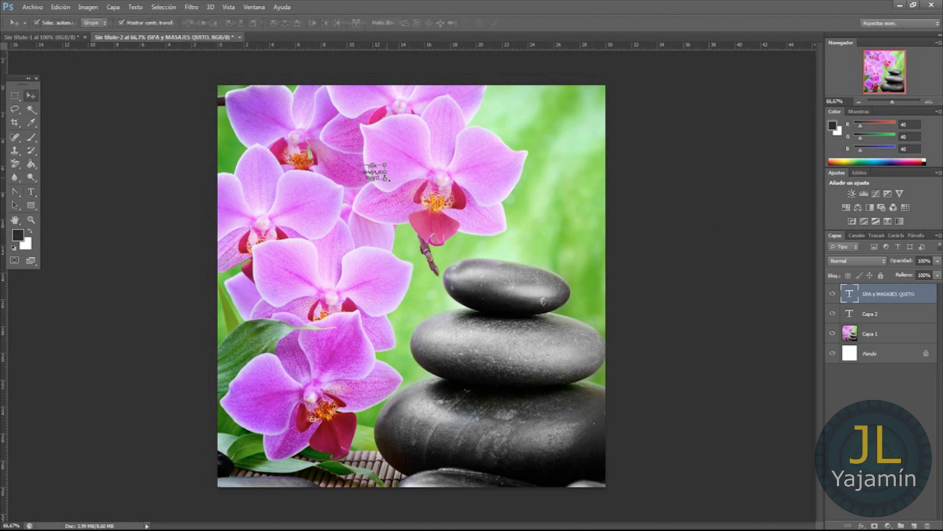
Enlarge the "SPA y MASAJES QUITO" title proportionally until it spans most of the square canvas's width.
{"action": "key", "text": "ctrl+t"}
{"action": "left_click_drag", "start_coordinate": [387, 182], "coordinate": [543, 301]}
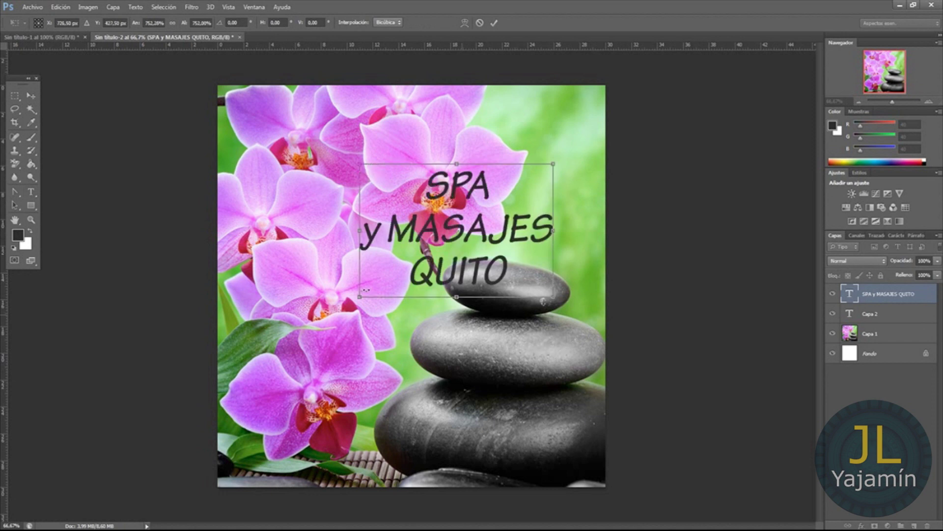
{"action": "left_click_drag", "start_coordinate": [357, 298], "coordinate": [278, 353]}
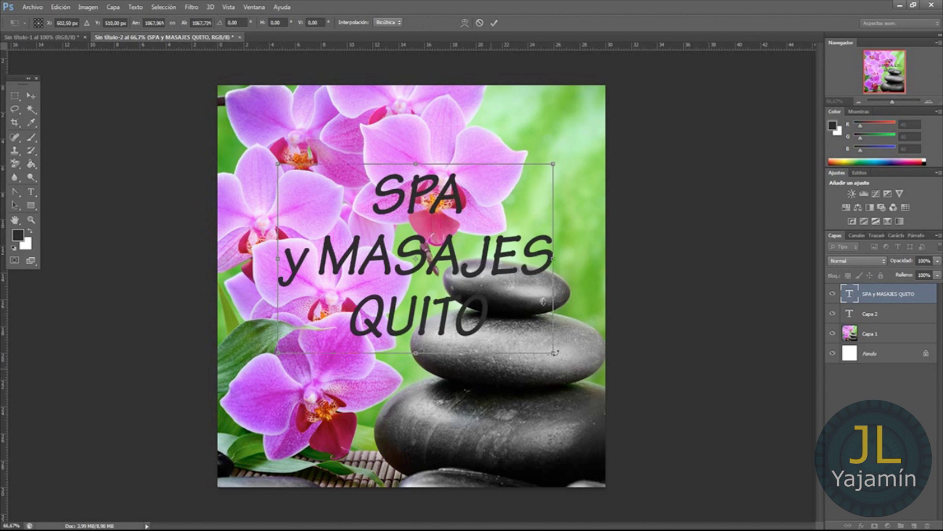
{"action": "left_click_drag", "start_coordinate": [555, 353], "coordinate": [572, 366]}
{"action": "left_click_drag", "start_coordinate": [278, 365], "coordinate": [256, 375]}
{"action": "key", "text": "Return"}
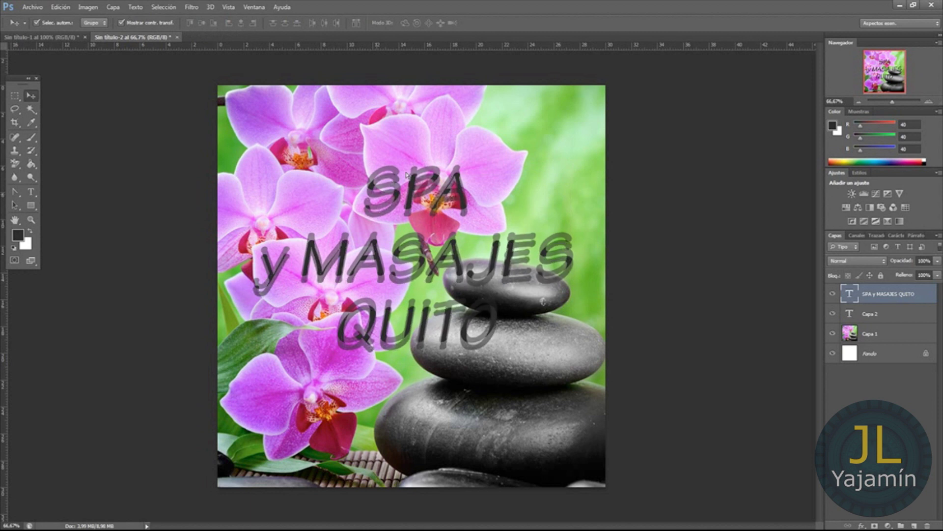
Stretch the title slightly taller, regroup its lines as "SPA y", "MASAJES" and "QUITO", and move it down a little.
{"action": "key", "text": "ctrl+t"}
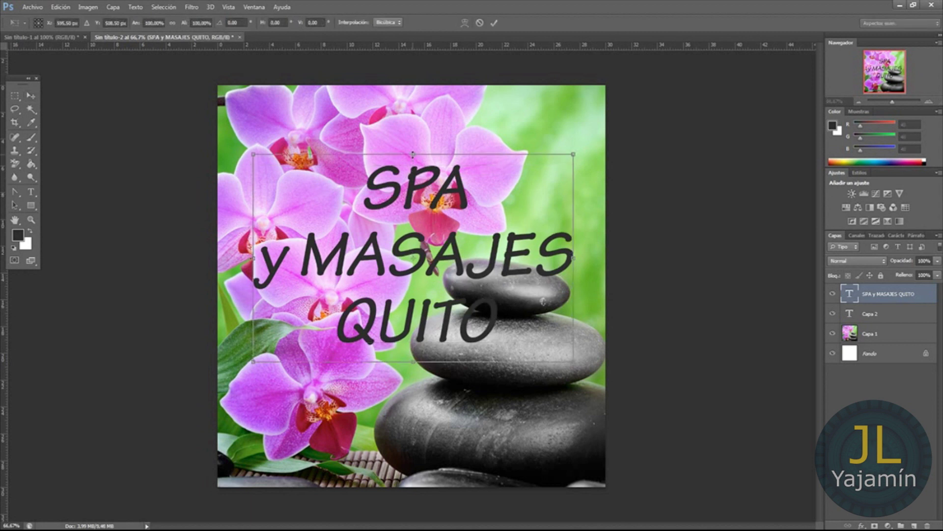
{"action": "left_click_drag", "start_coordinate": [413, 154], "coordinate": [415, 136]}
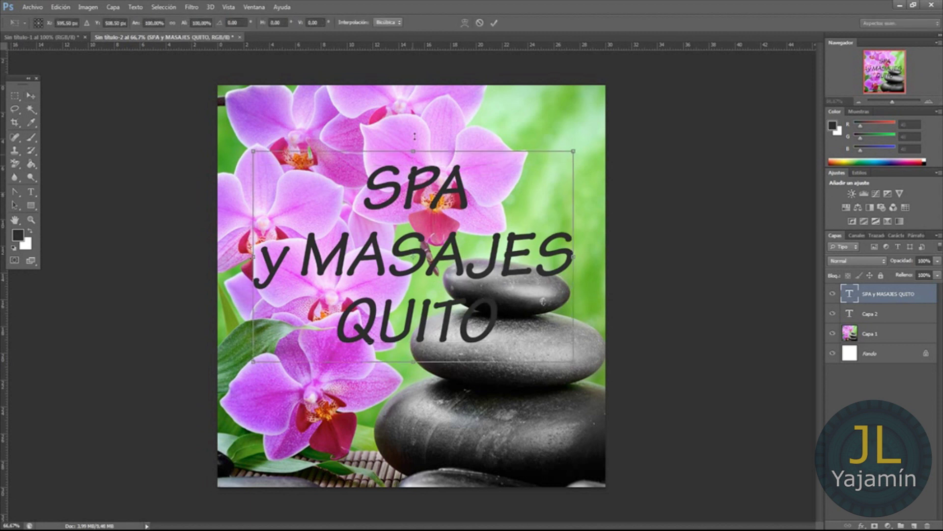
{"action": "left_click_drag", "start_coordinate": [413, 361], "coordinate": [412, 369]}
{"action": "key", "text": "Return"}
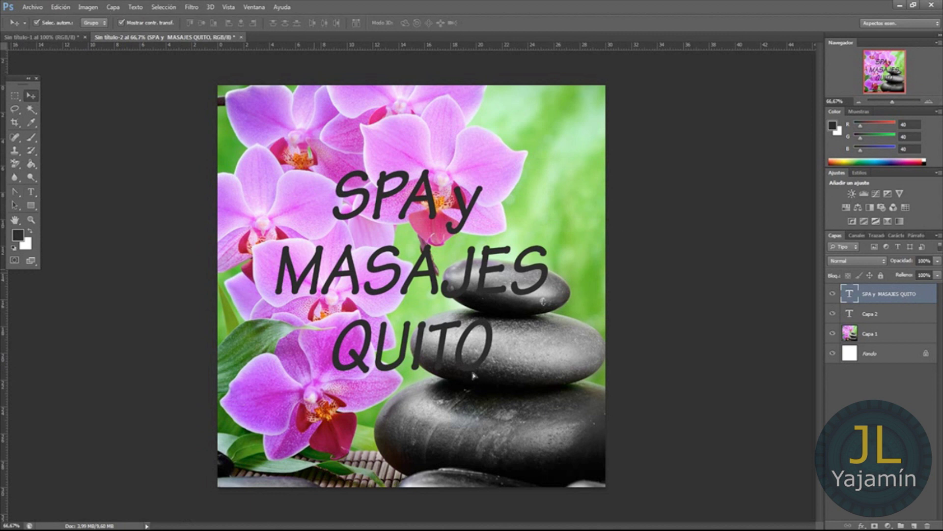
{"action": "mouse_move", "coordinate": [495, 359]}
{"action": "left_mouse_down"}
{"action": "mouse_move", "coordinate": [489, 351]}
{"action": "mouse_move", "coordinate": [496, 363]}
{"action": "left_mouse_up"}
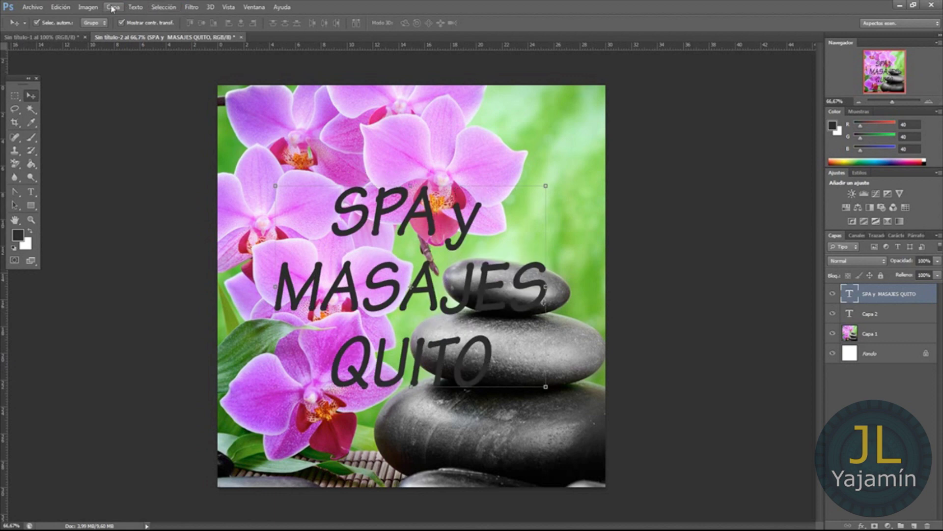
Apply an outer glow in purple #bd5cf0 to the title and change the glow's blend mode.
{"action": "left_click", "coordinate": [113, 7]}
{"action": "mouse_move", "coordinate": [163, 62]}
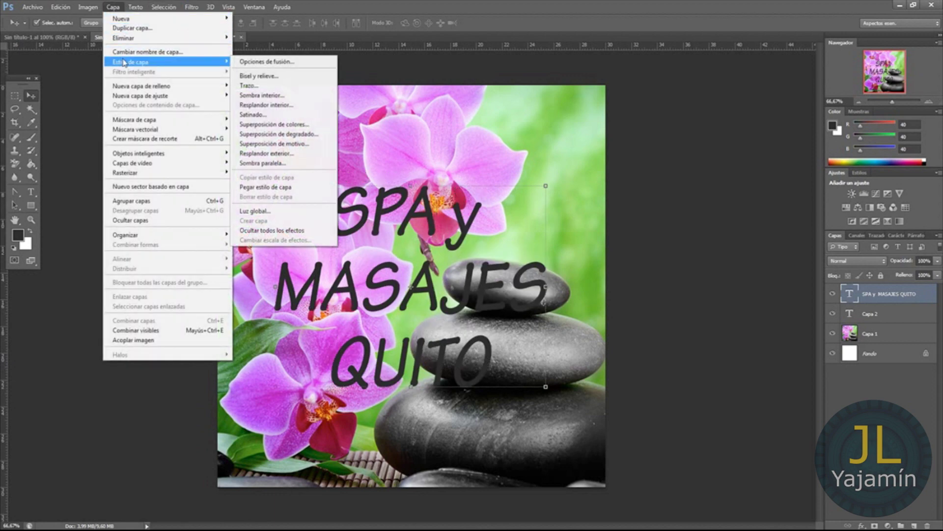
{"action": "left_click", "coordinate": [272, 153]}
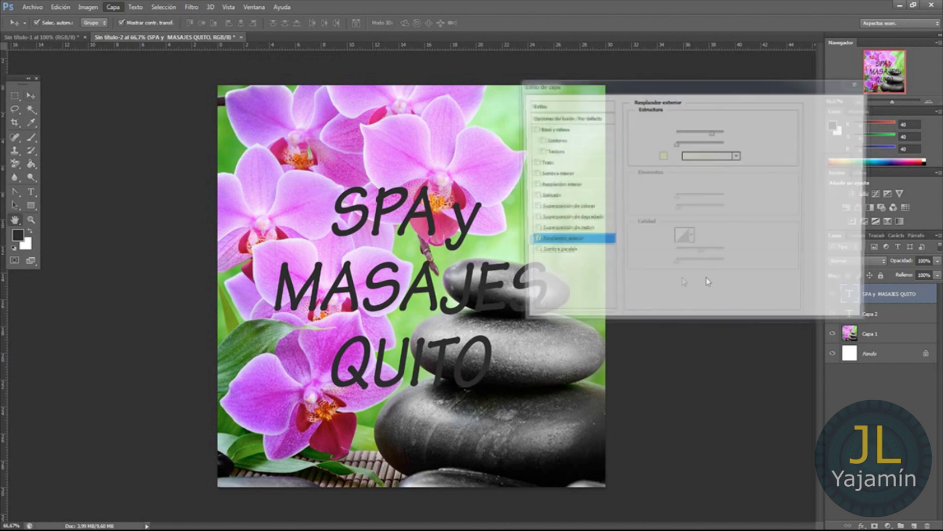
{"action": "left_click", "coordinate": [664, 155]}
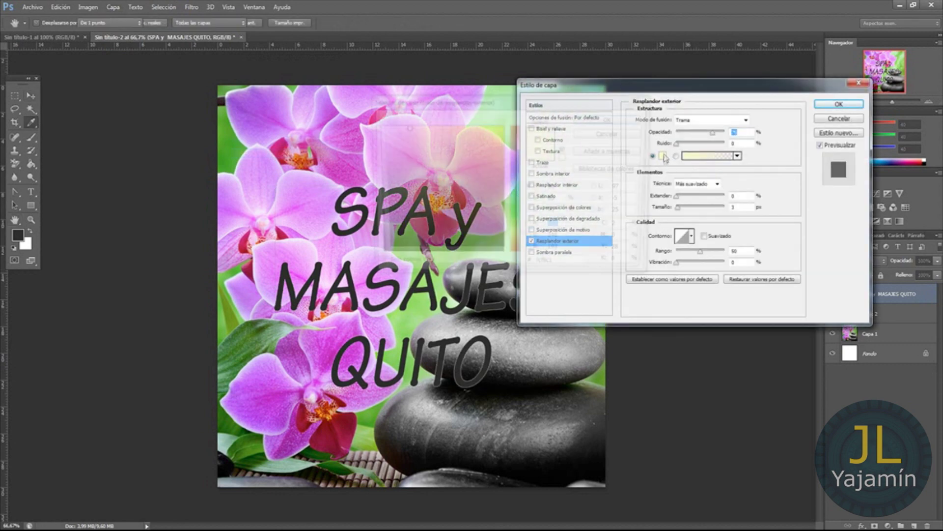
{"action": "left_click", "coordinate": [324, 109]}
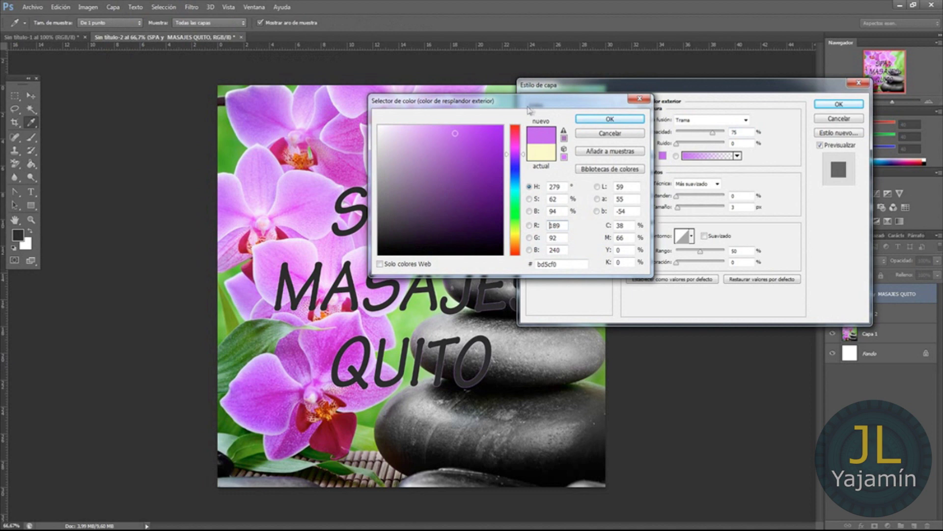
{"action": "left_click", "coordinate": [610, 119]}
{"action": "left_click", "coordinate": [693, 120]}
{"action": "left_click", "coordinate": [690, 128]}
{"action": "left_click", "coordinate": [838, 104]}
Reposition the glowing title and enlarge it slightly.
{"action": "key", "text": "v"}
{"action": "left_click_drag", "start_coordinate": [419, 260], "coordinate": [423, 275]}
{"action": "key", "text": "ctrl+t"}
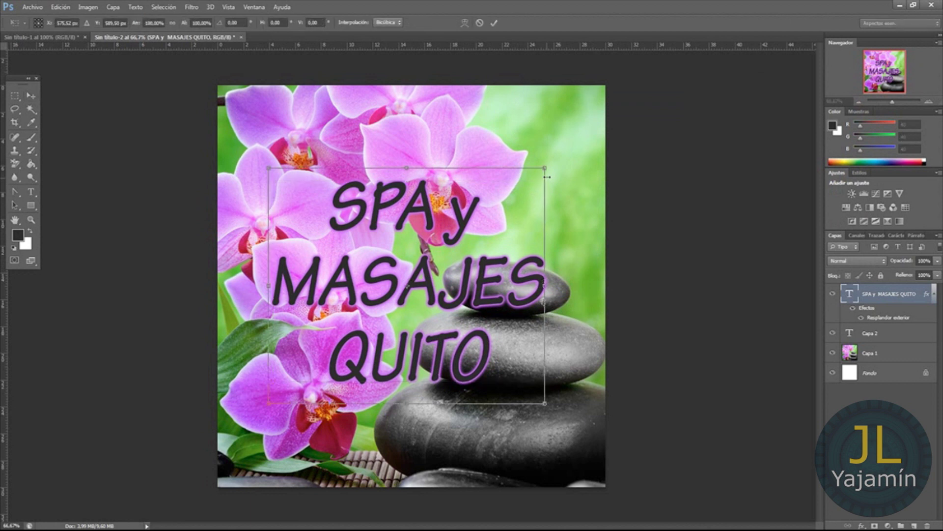
{"action": "left_click_drag", "start_coordinate": [548, 168], "coordinate": [555, 164]}
{"action": "key", "text": "Return"}
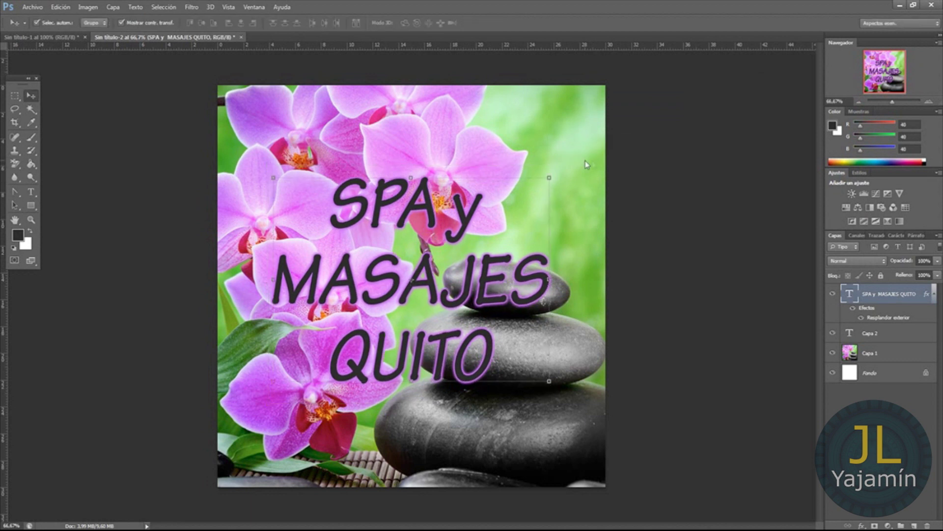
Convert the Fondo background into a regular layer and place vertical and horizontal guides through the canvas centre to align the title.
{"action": "left_click", "coordinate": [891, 353]}
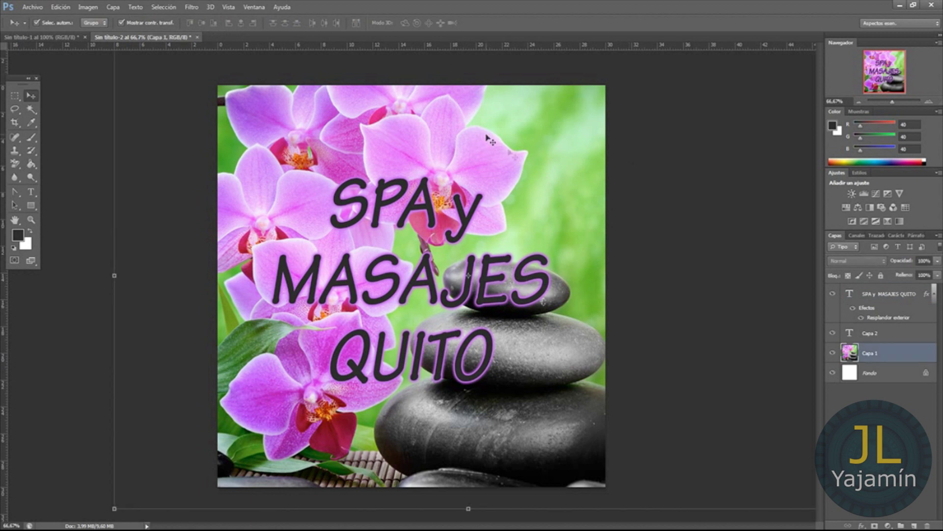
{"action": "double_click", "coordinate": [870, 372]}
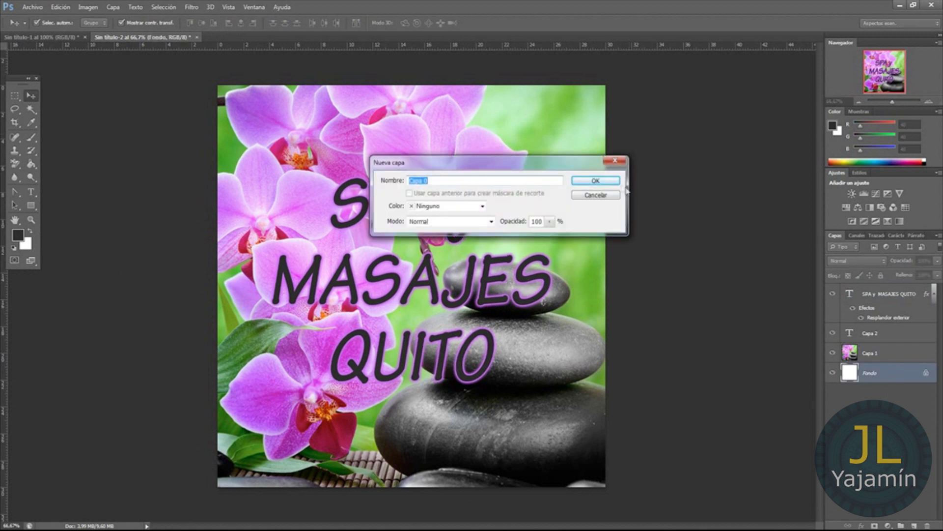
{"action": "left_click", "coordinate": [599, 175]}
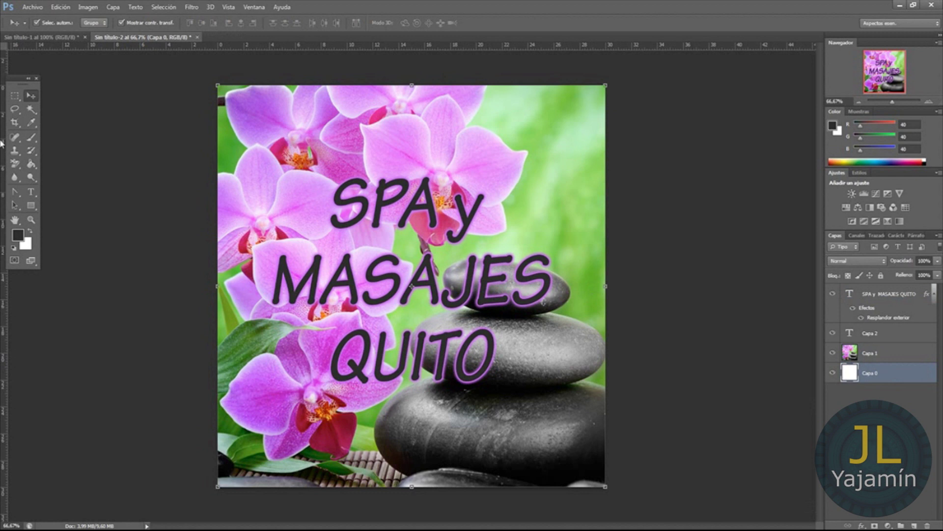
{"action": "left_click_drag", "start_coordinate": [5, 140], "coordinate": [411, 178]}
{"action": "left_click_drag", "start_coordinate": [37, 44], "coordinate": [147, 286]}
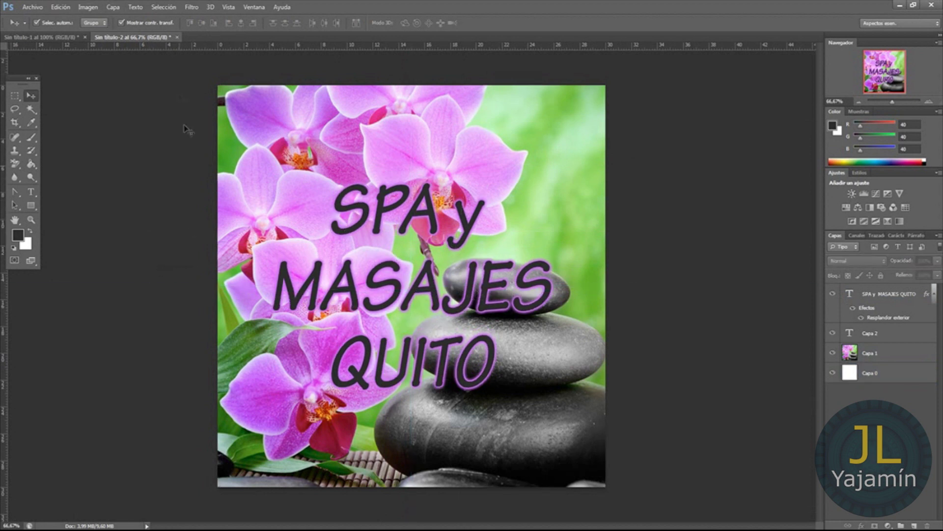
Flatten all layers of the square image into a single background.
{"action": "left_click", "coordinate": [113, 7]}
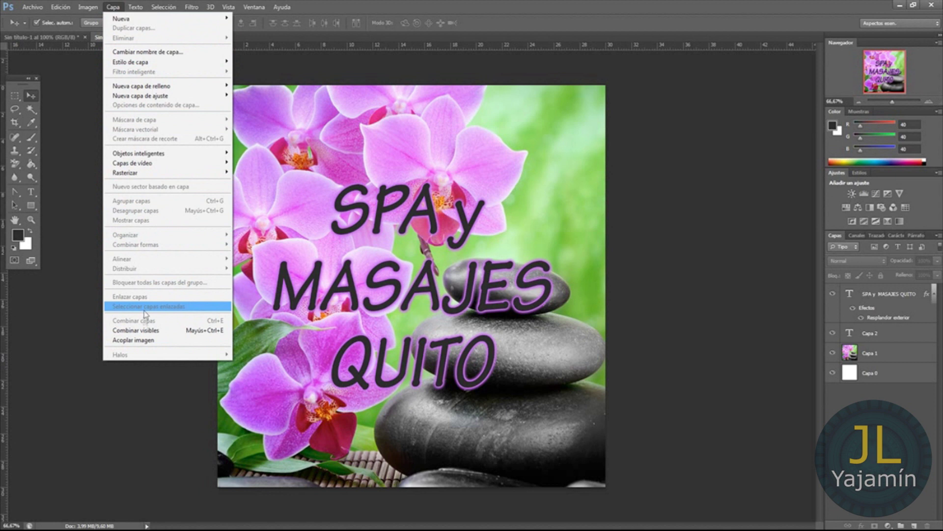
{"action": "left_click", "coordinate": [141, 339]}
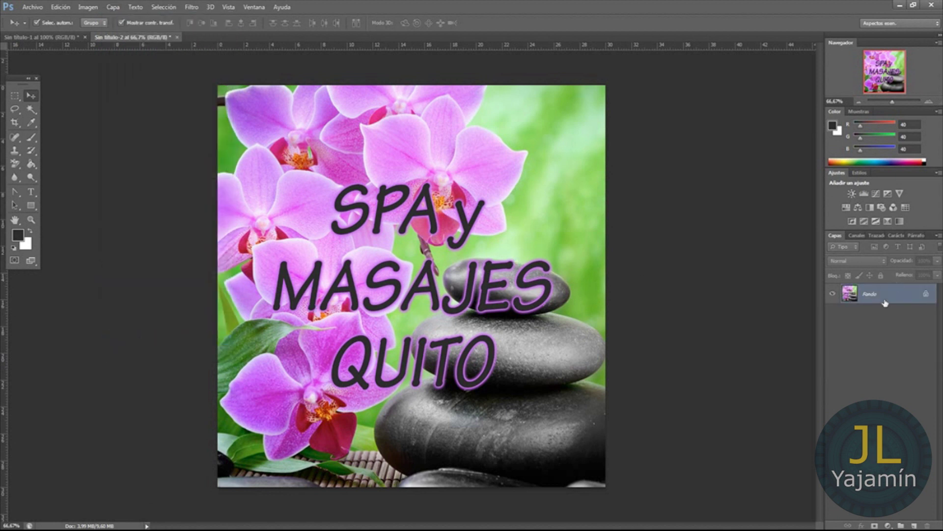
Make a circular selection about 29.9 cm across with the Elliptical Marquee, reaching all four edges of the square image.
{"action": "left_click", "coordinate": [16, 98]}
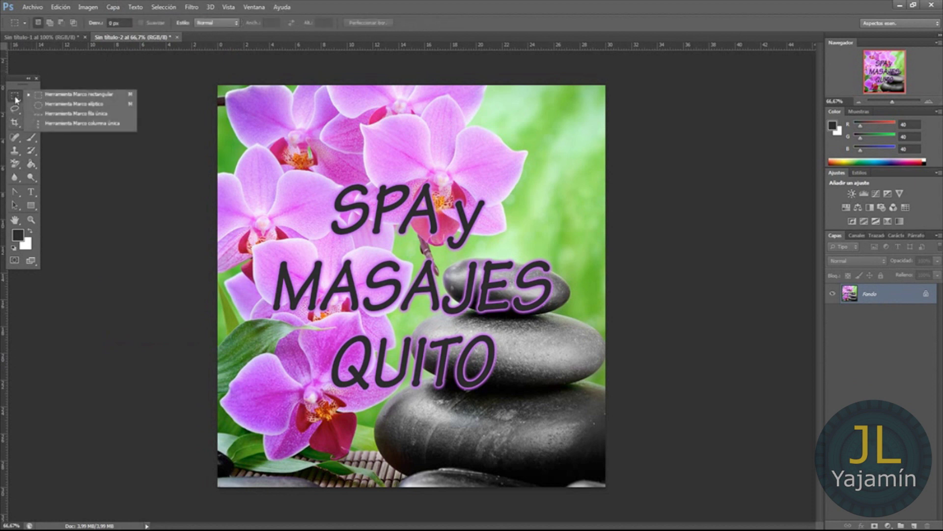
{"action": "left_click", "coordinate": [51, 105]}
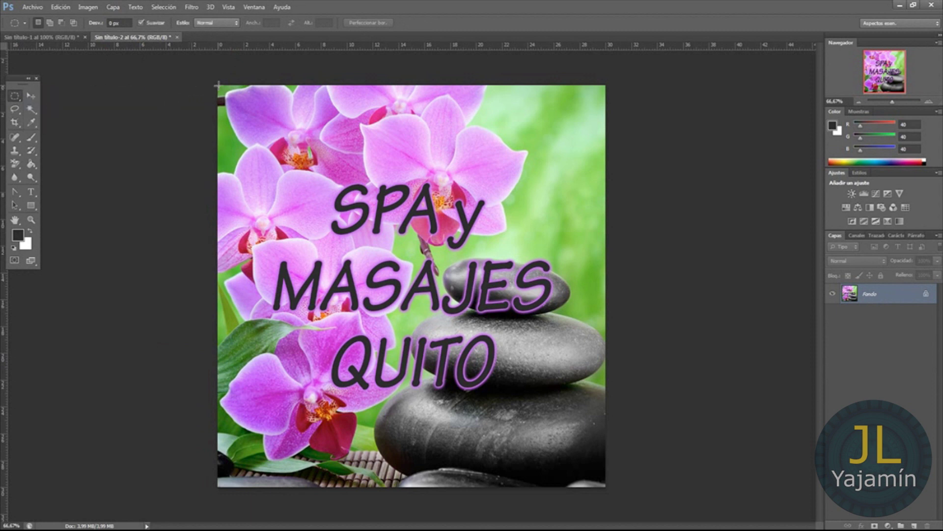
{"action": "left_click_drag", "start_coordinate": [219, 84], "coordinate": [605, 487]}
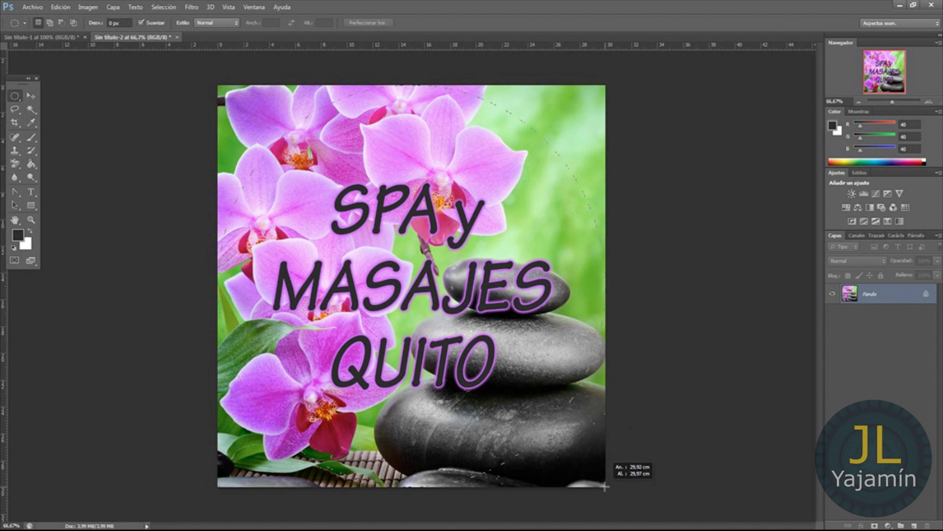
{"action": "mouse_move", "coordinate": [605, 487]}
{"action": "left_mouse_down"}
{"action": "mouse_move", "coordinate": [592, 492]}
{"action": "mouse_move", "coordinate": [605, 484]}
{"action": "left_mouse_up"}
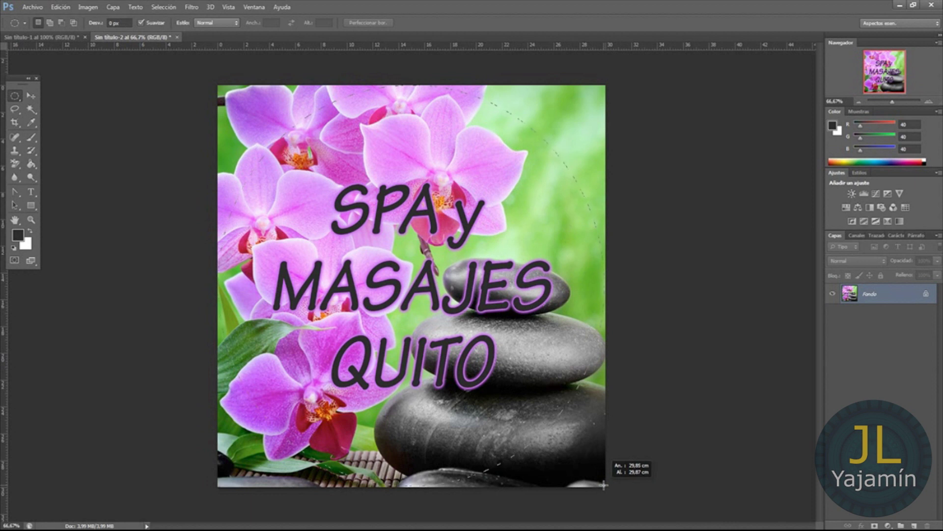
{"action": "left_click_drag", "start_coordinate": [604, 486], "coordinate": [604, 486]}
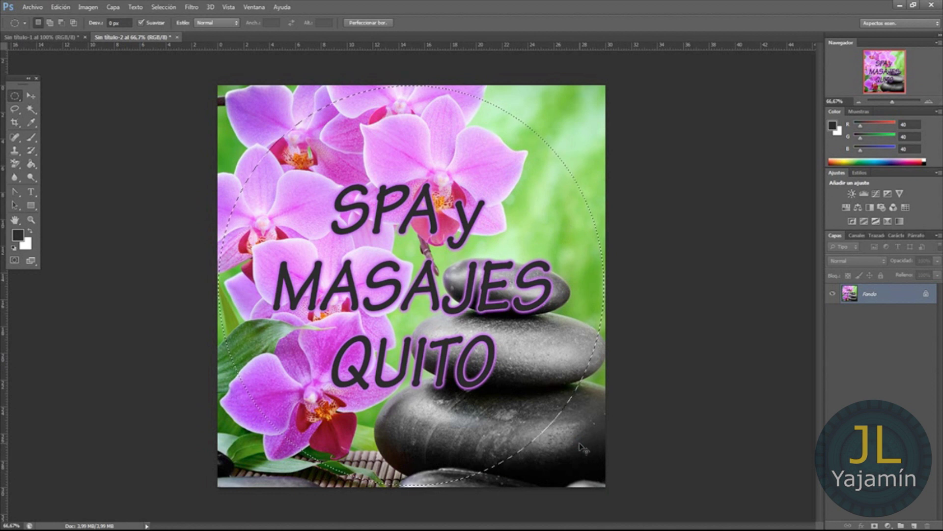
Copy the circular selection to a new layer and hide the Fondo layer so only the round image shows.
{"action": "key", "text": "ctrl+j"}
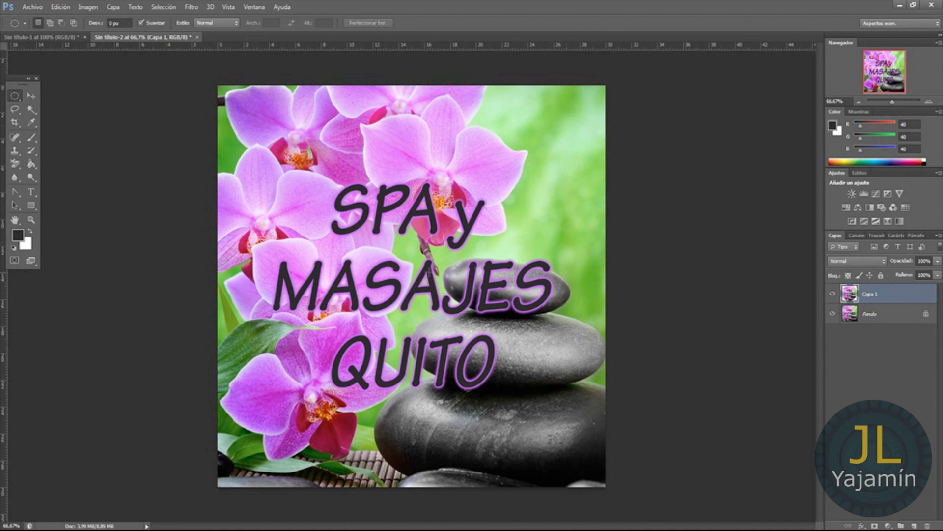
{"action": "left_click", "coordinate": [878, 314]}
{"action": "left_click", "coordinate": [832, 314]}
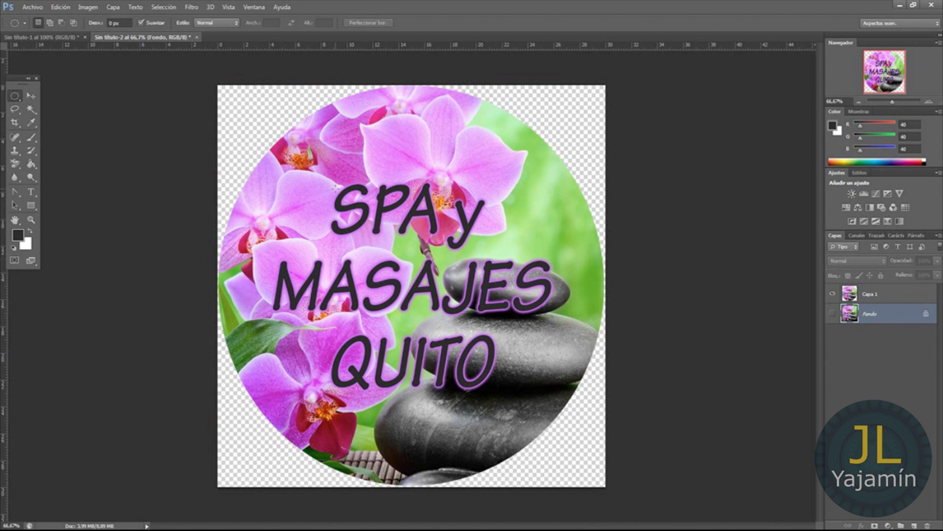
Save the round image as a TIFF named FOTO PARA PERFIL in the ejemplos folder, keeping layers and the LZW compression option.
{"action": "left_click", "coordinate": [43, 8]}
{"action": "left_click", "coordinate": [62, 130]}
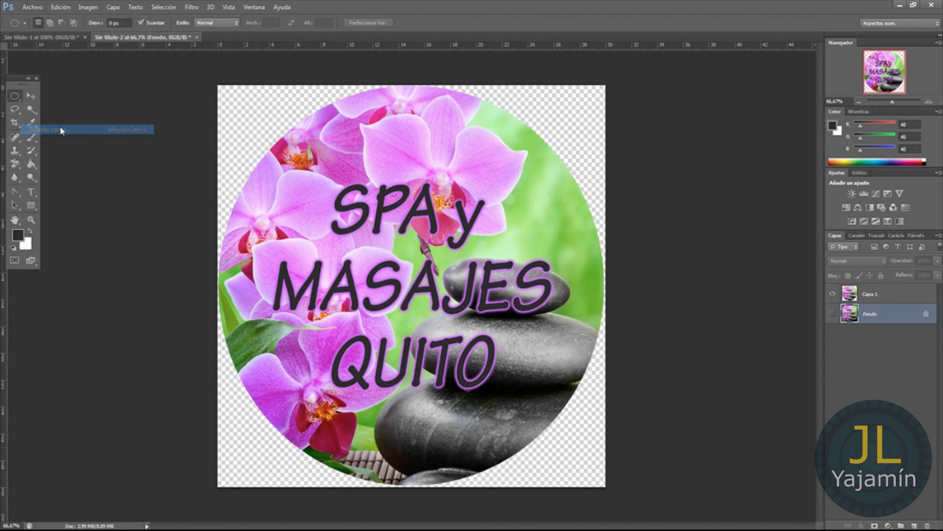
{"action": "type", "text": "FO"}
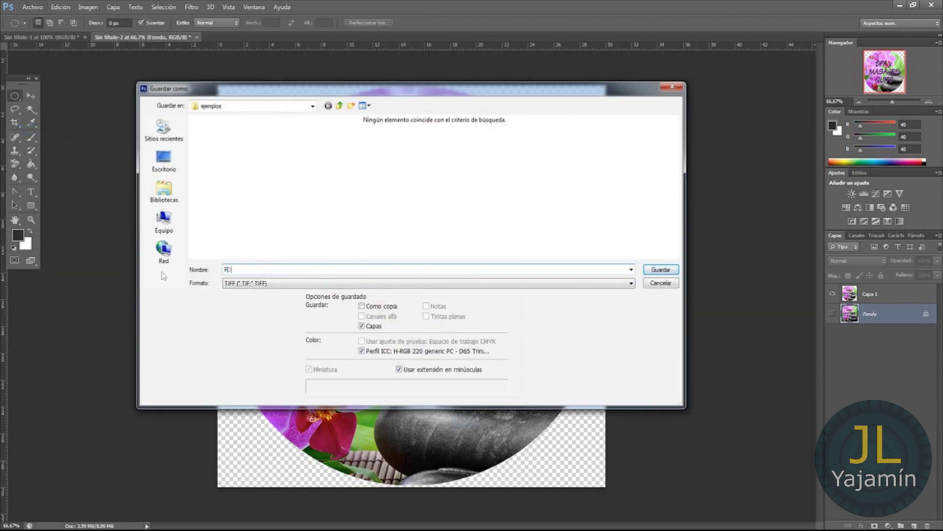
{"action": "type", "text": "TO PARA PERFIL"}
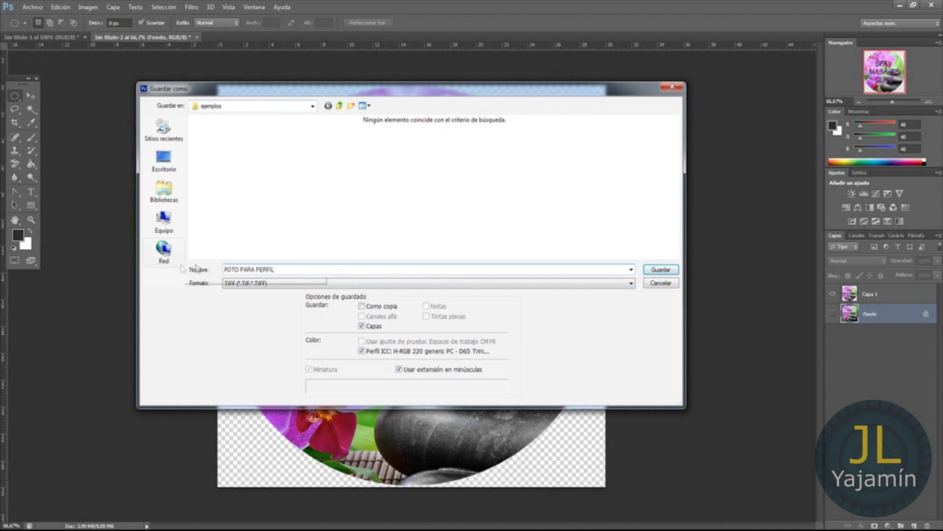
{"action": "left_click", "coordinate": [661, 269]}
{"action": "left_click", "coordinate": [560, 114]}
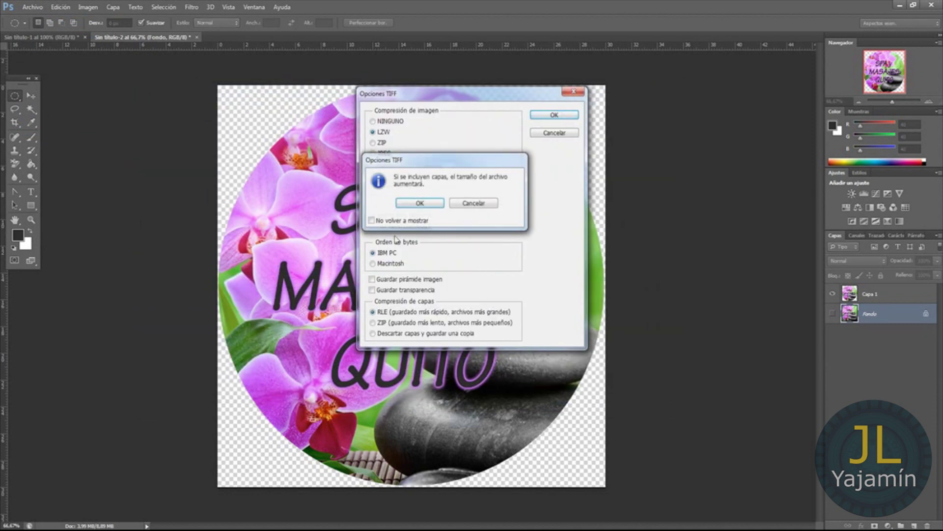
{"action": "left_click", "coordinate": [439, 203]}
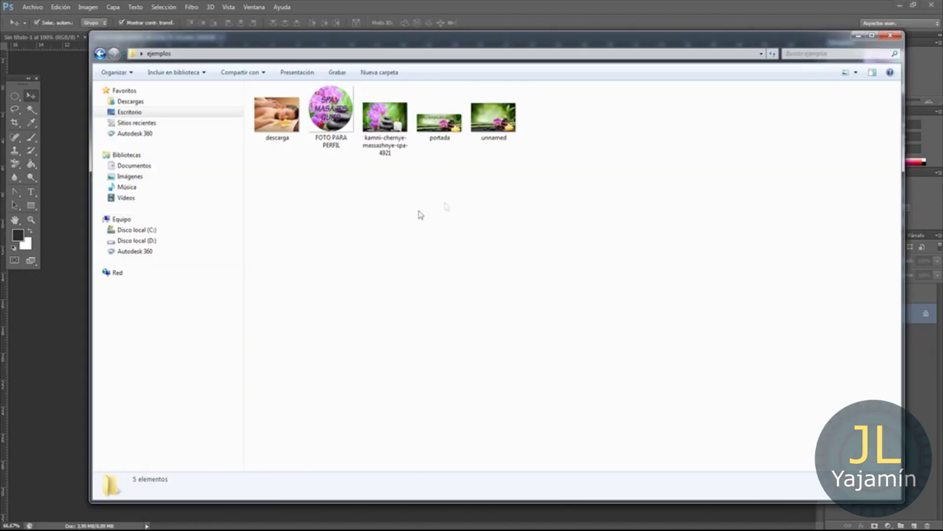